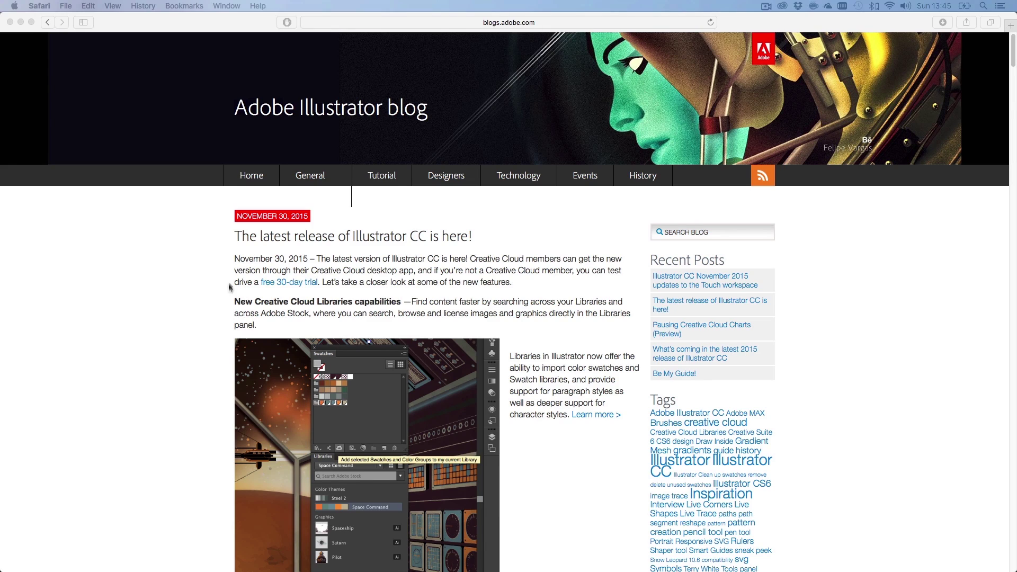
Scroll the blog post down to the Shaper tool section and its sketch-to-shape diagrams
scroll(204, 261, down, 10)
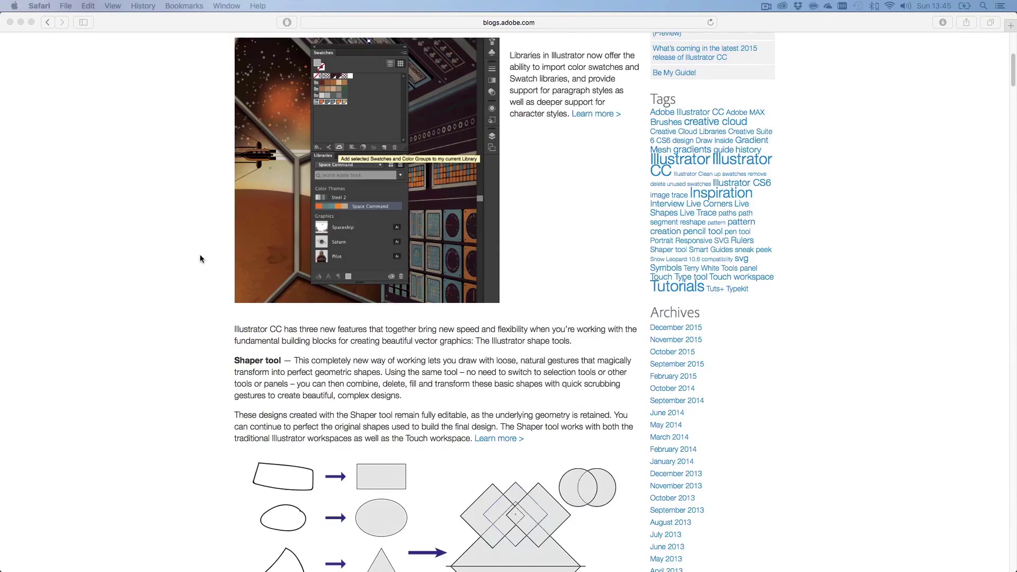
scroll(199, 258, down, 5)
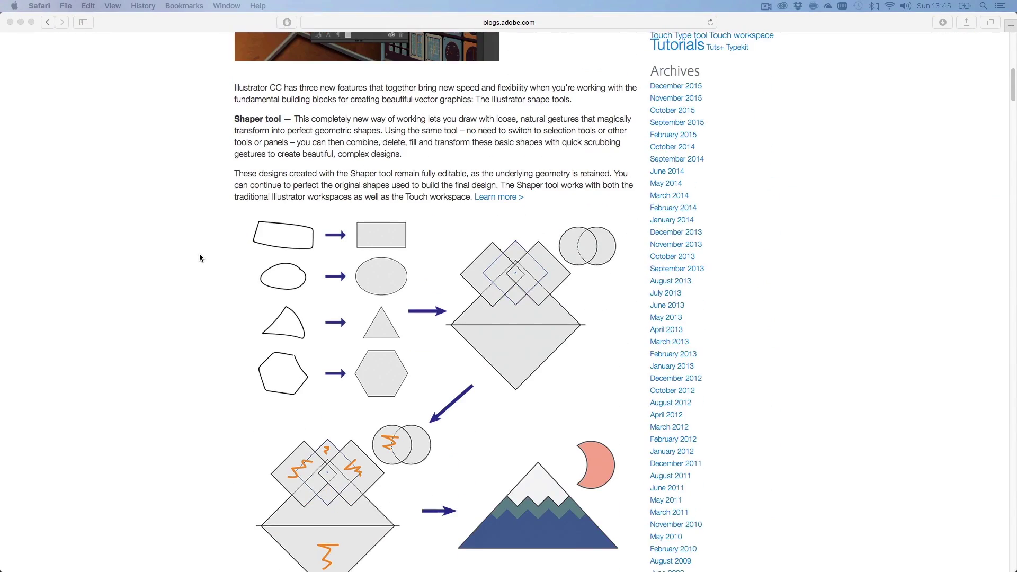
scroll(199, 252, down, 2)
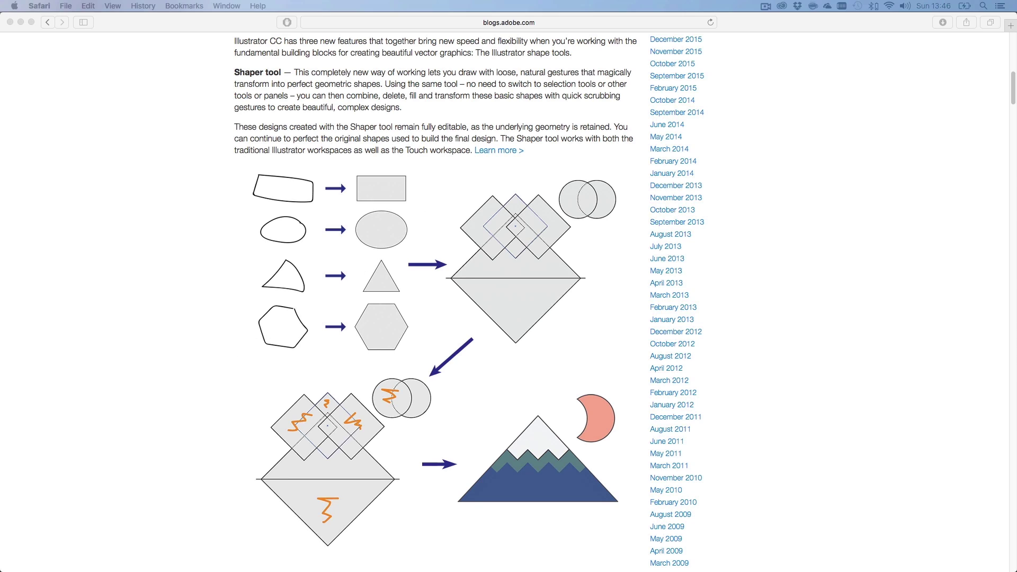
In the blank Illustrator document, sketch a square, triangle, circle and hexagon with the Shaper tool
key(super+Tab)
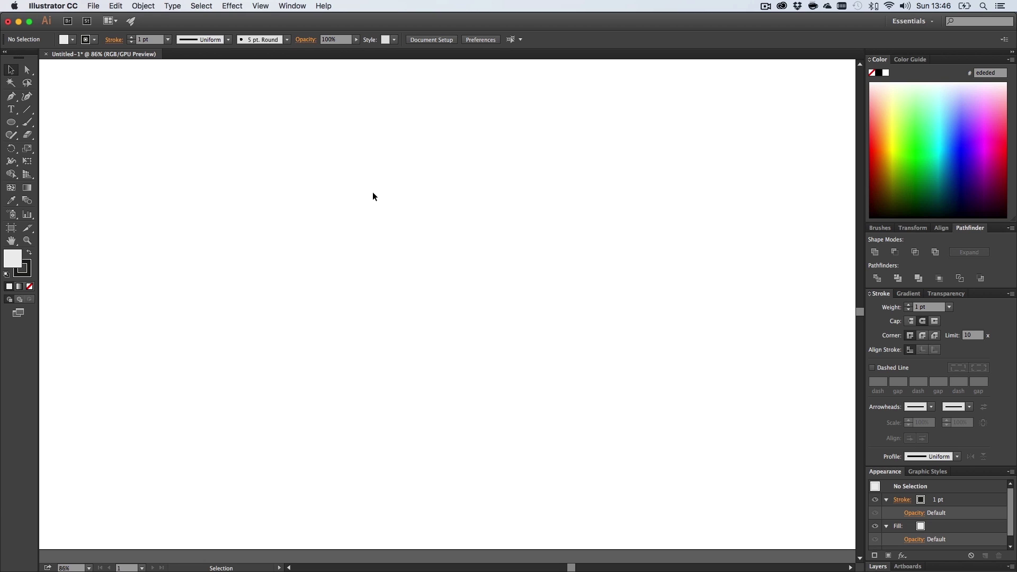
click(11, 134)
mouse_move(313, 173)
mouse_down()
mouse_move(390, 264)
mouse_move(428, 224)
mouse_move(356, 175)
mouse_move(330, 174)
mouse_up()
mouse_move(311, 187)
mouse_down()
mouse_move(318, 309)
mouse_move(403, 194)
mouse_move(258, 257)
mouse_move(389, 305)
mouse_up()
mouse_move(306, 199)
mouse_down()
mouse_move(304, 297)
mouse_move(355, 310)
mouse_move(431, 308)
mouse_move(427, 216)
mouse_move(317, 200)
mouse_up()
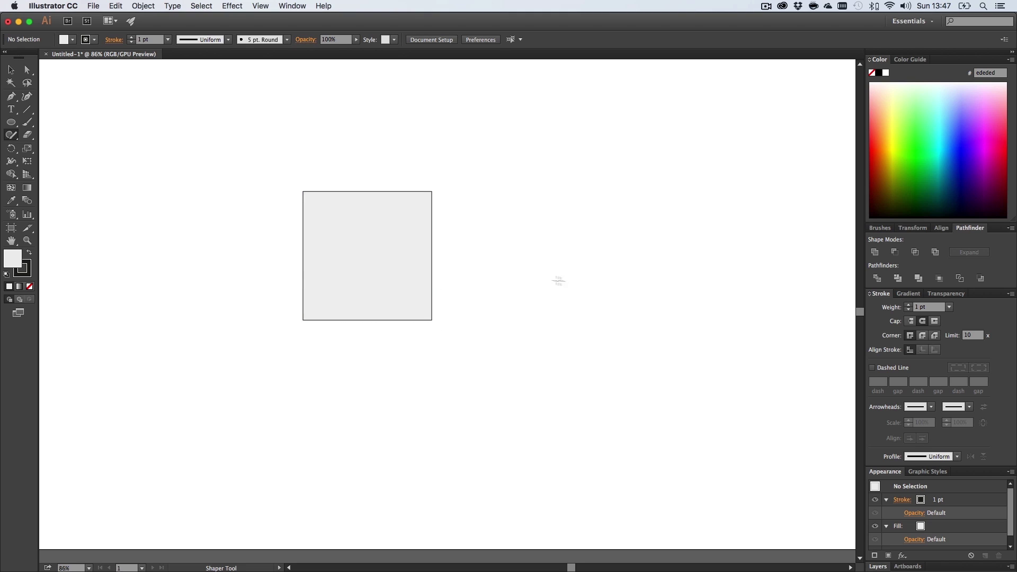
mouse_move(576, 227)
mouse_down()
mouse_move(542, 313)
mouse_move(630, 308)
mouse_move(582, 228)
mouse_up()
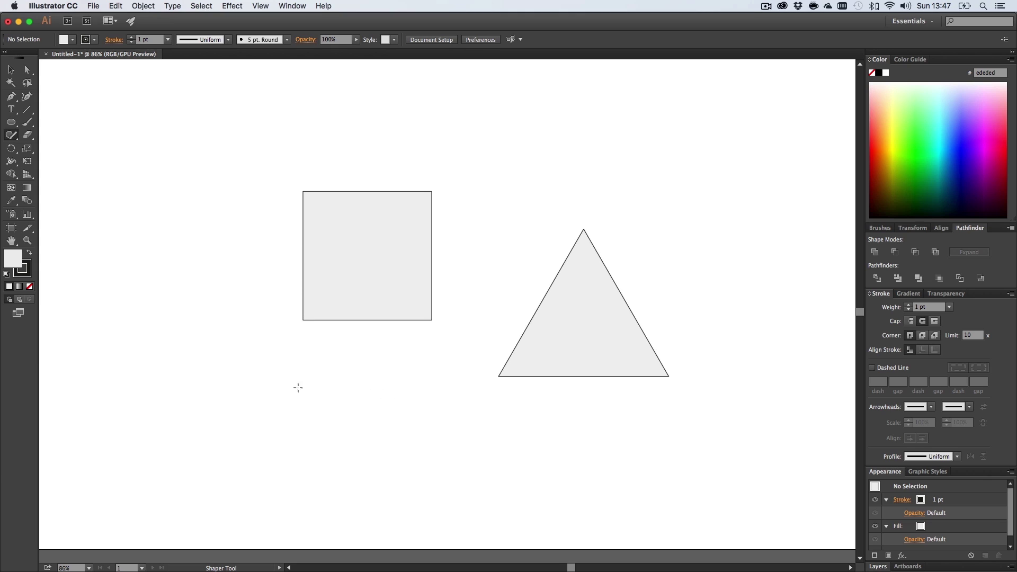
mouse_move(317, 382)
mouse_down()
mouse_move(291, 450)
mouse_move(320, 385)
mouse_up()
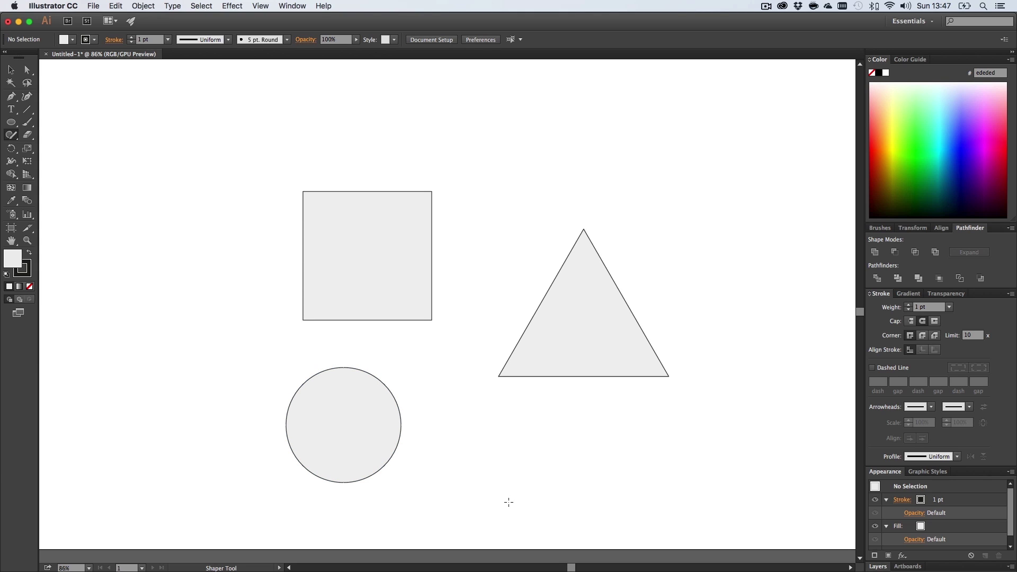
mouse_move(509, 502)
mouse_down()
mouse_move(501, 458)
mouse_move(534, 428)
mouse_move(552, 451)
mouse_move(556, 485)
mouse_move(527, 508)
mouse_up()
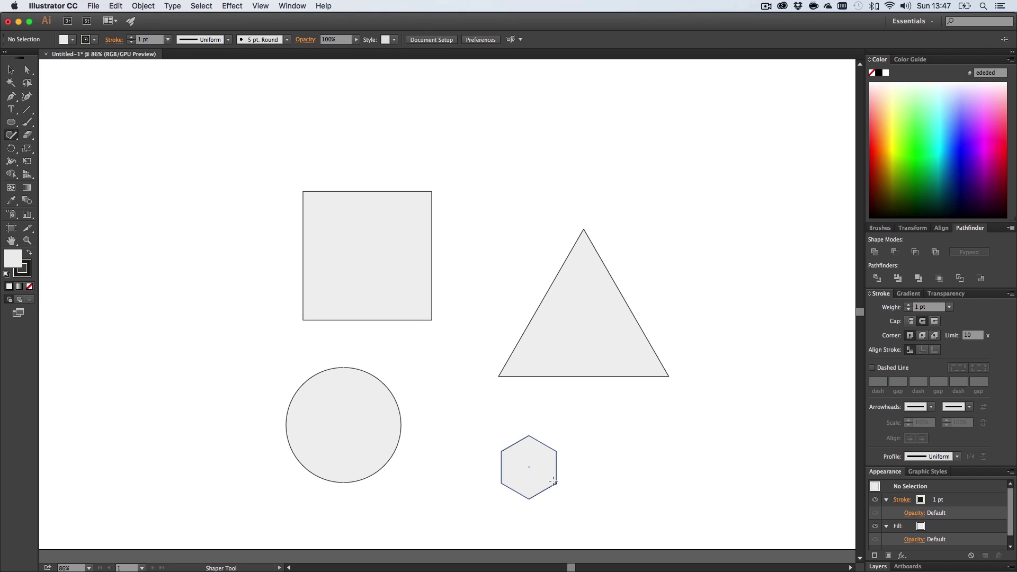
Raise the hexagon to 10 sides, then scribble out all the practice shapes
click(528, 466)
drag(556, 468, 555, 483)
click(609, 470)
mouse_move(290, 145)
mouse_down()
mouse_move(363, 183)
mouse_move(255, 307)
mouse_move(577, 455)
mouse_move(496, 437)
mouse_up()
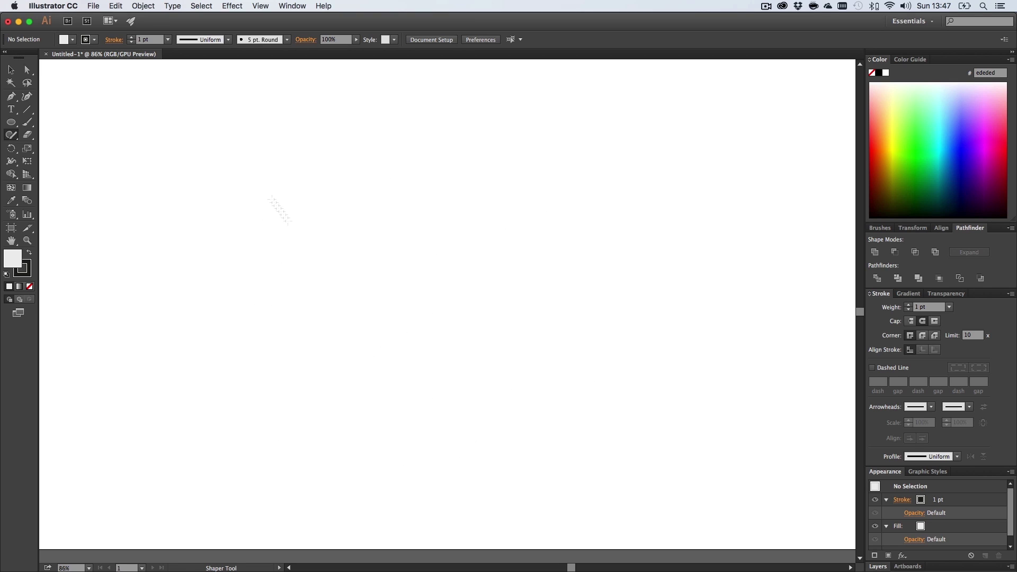
Draw two overlapping circles, reposition the right one, then scribble away the left circle
mouse_move(247, 189)
mouse_down()
mouse_move(342, 364)
mouse_move(257, 171)
mouse_up()
mouse_move(454, 201)
mouse_down()
mouse_move(328, 365)
mouse_move(487, 194)
mouse_move(492, 212)
mouse_up()
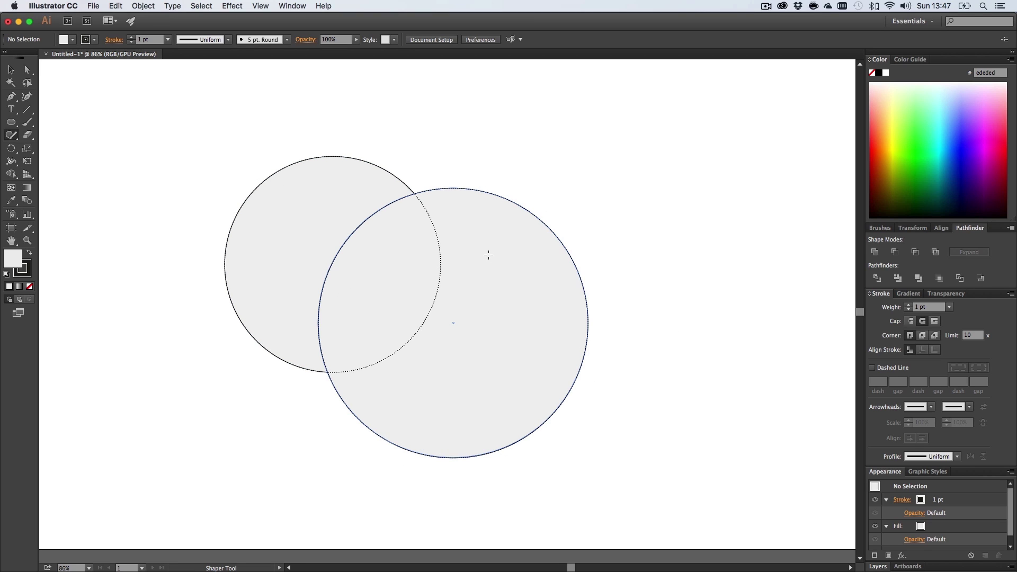
click(509, 247)
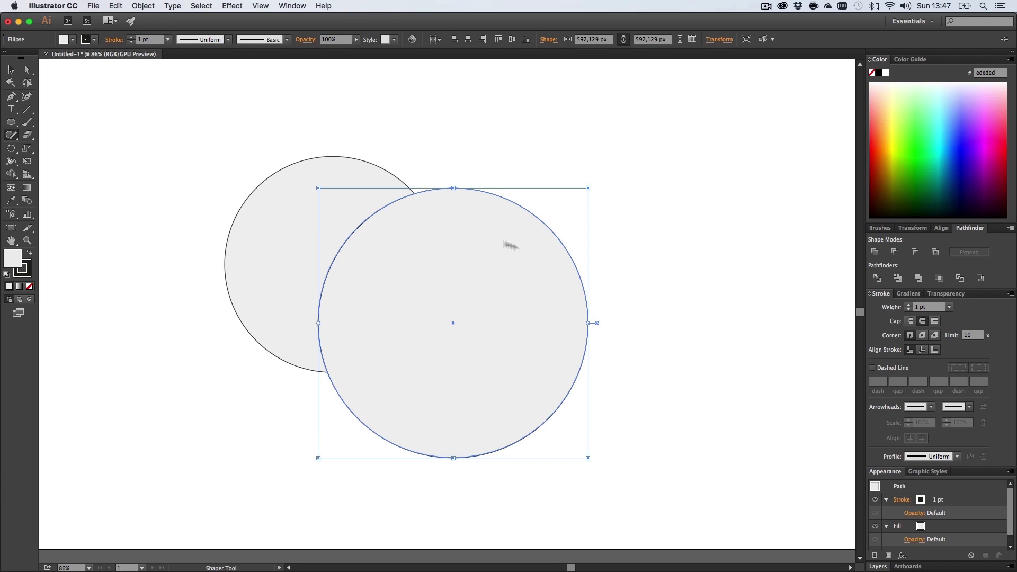
drag(506, 263, 472, 258)
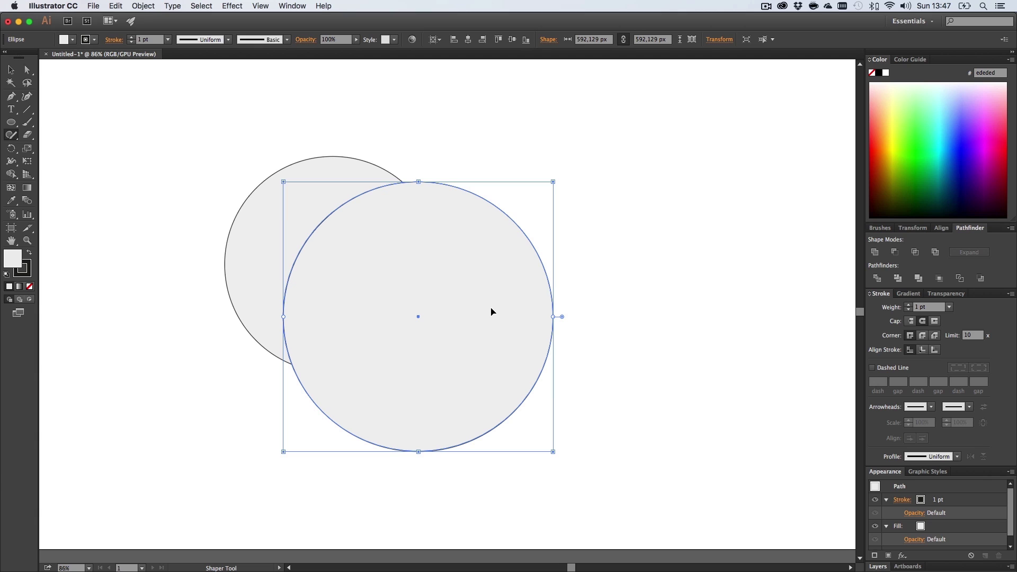
mouse_move(489, 317)
mouse_down()
mouse_move(552, 345)
mouse_move(493, 325)
mouse_up()
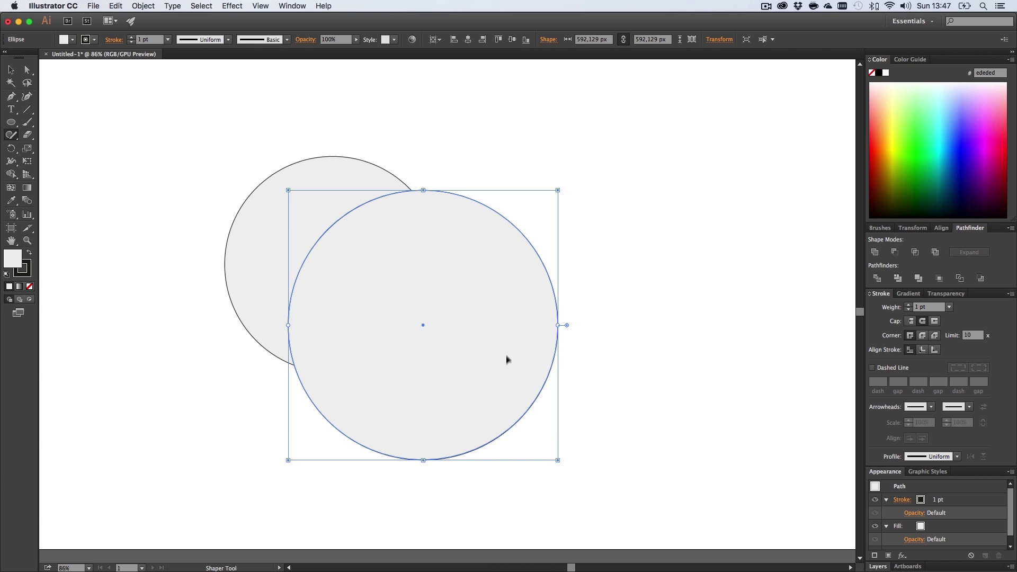
click(347, 179)
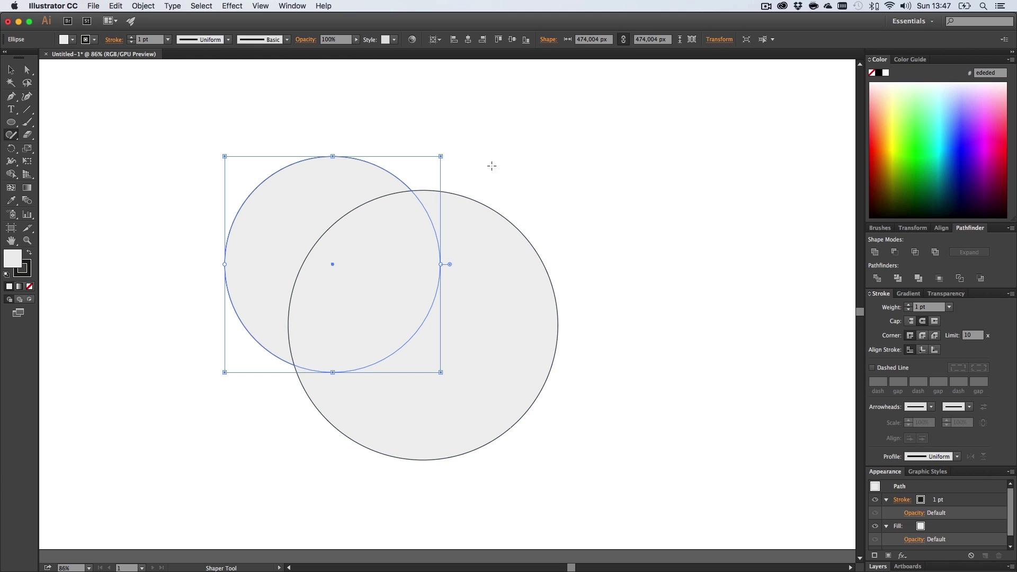
mouse_move(490, 164)
mouse_down()
mouse_move(445, 205)
mouse_move(297, 390)
mouse_move(296, 443)
mouse_up()
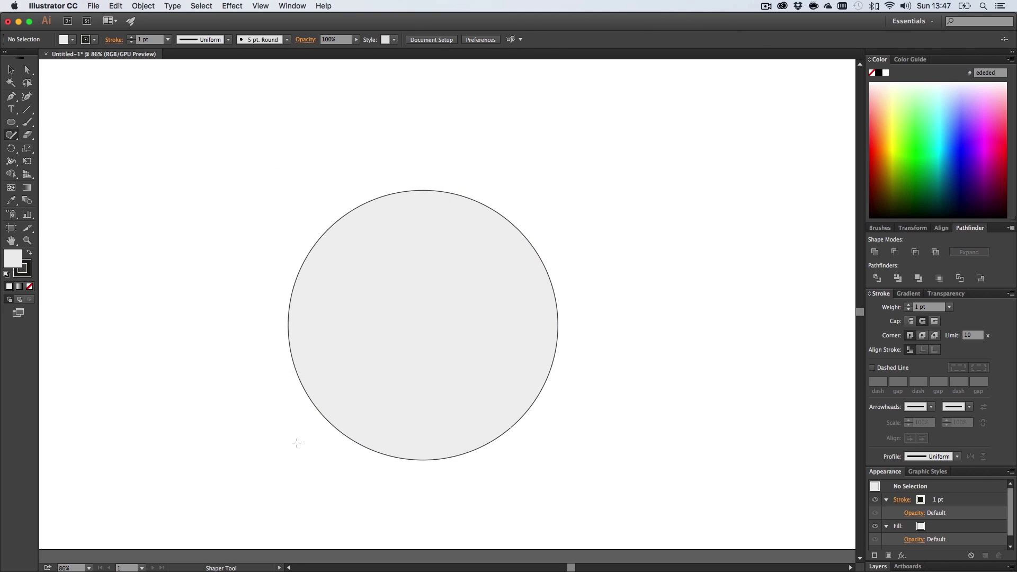
Restore the deleted left circle and select both circles, returning to the Shaper tool
key(super+z)
key(super+v)
key(v)
shift+click(447, 390)
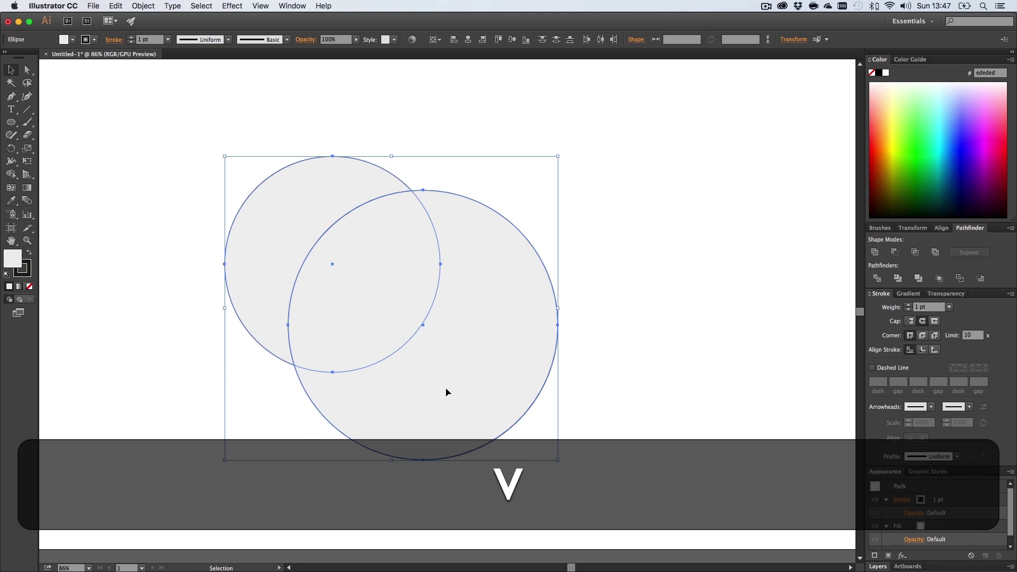
key(shift+n)
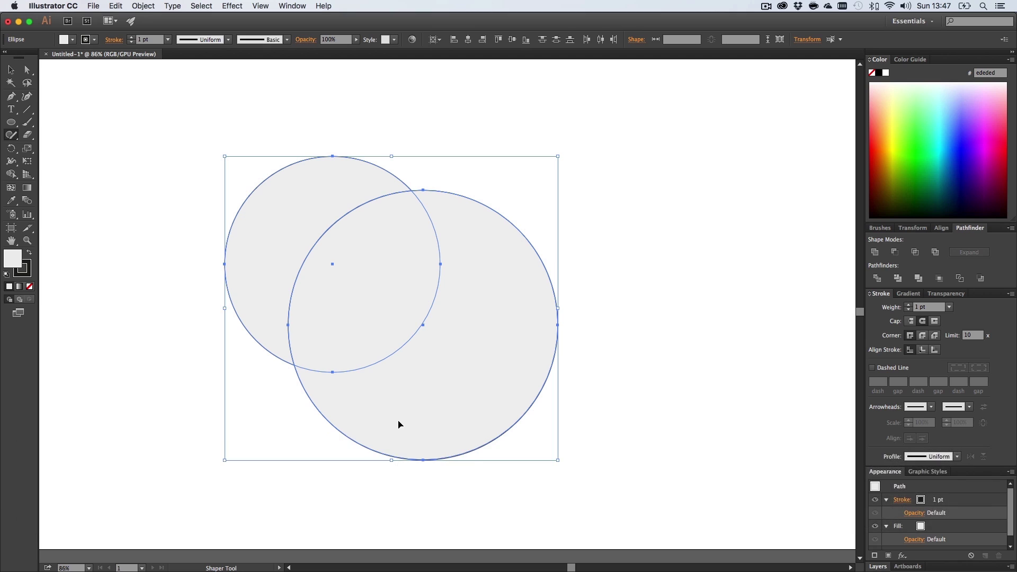
key(shift+n)
Scribble across the overlap to cut away the right circle, then select the crescent Shaper Group
mouse_move(316, 456)
mouse_down()
mouse_move(383, 363)
mouse_move(378, 322)
mouse_move(388, 284)
mouse_move(471, 205)
mouse_move(552, 150)
mouse_up()
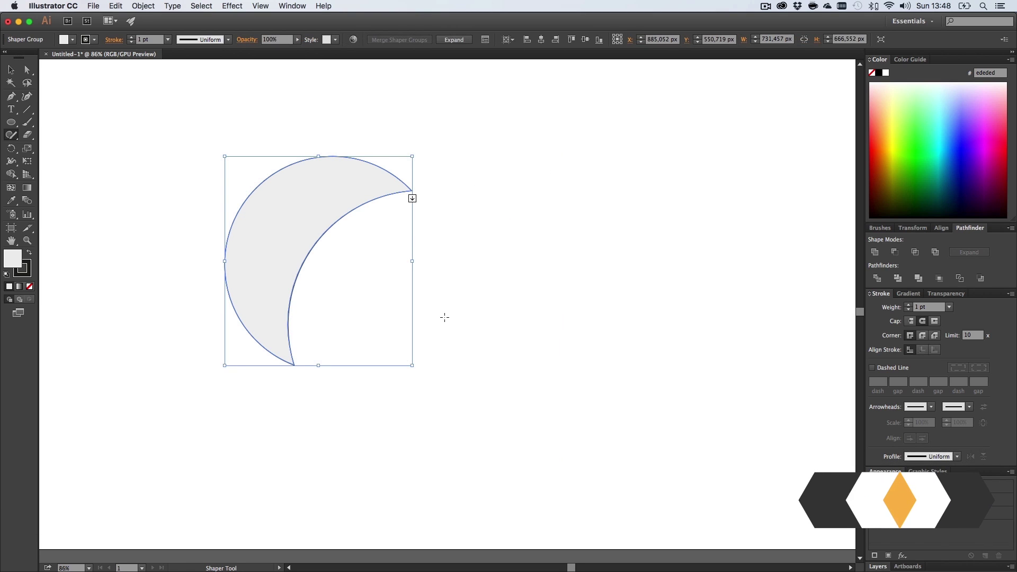
click(443, 316)
drag(332, 199, 339, 207)
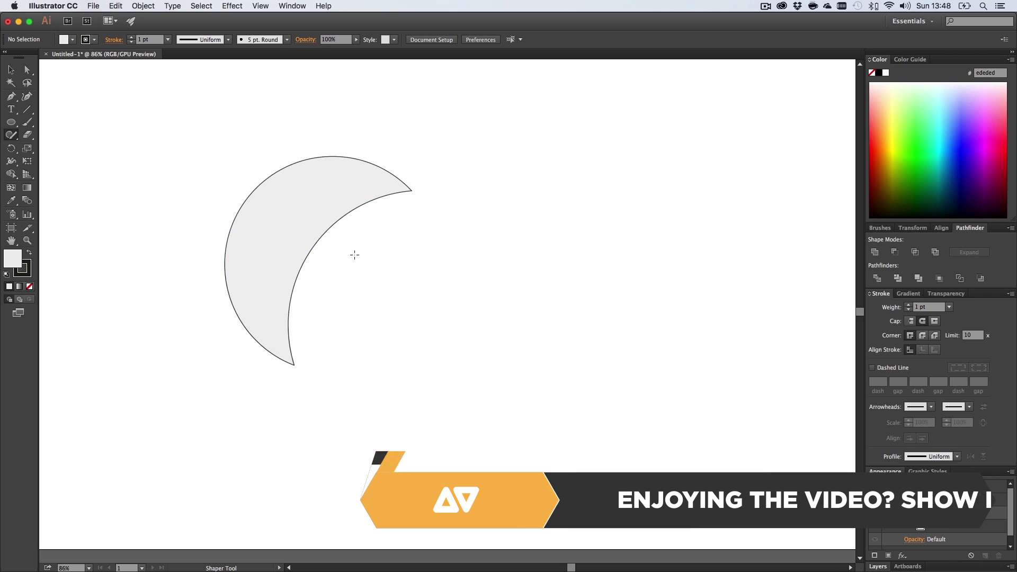
click(336, 229)
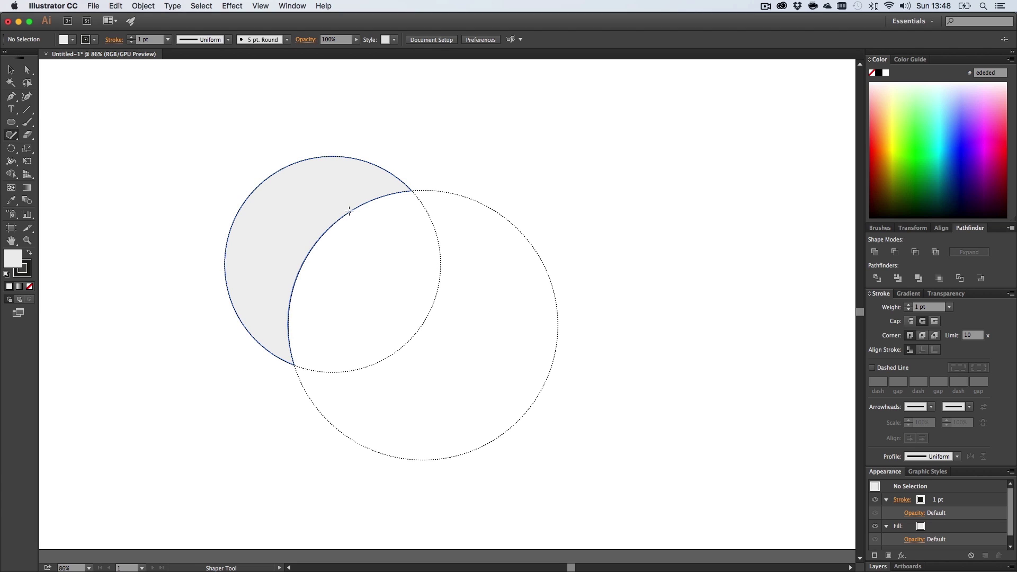
click(380, 165)
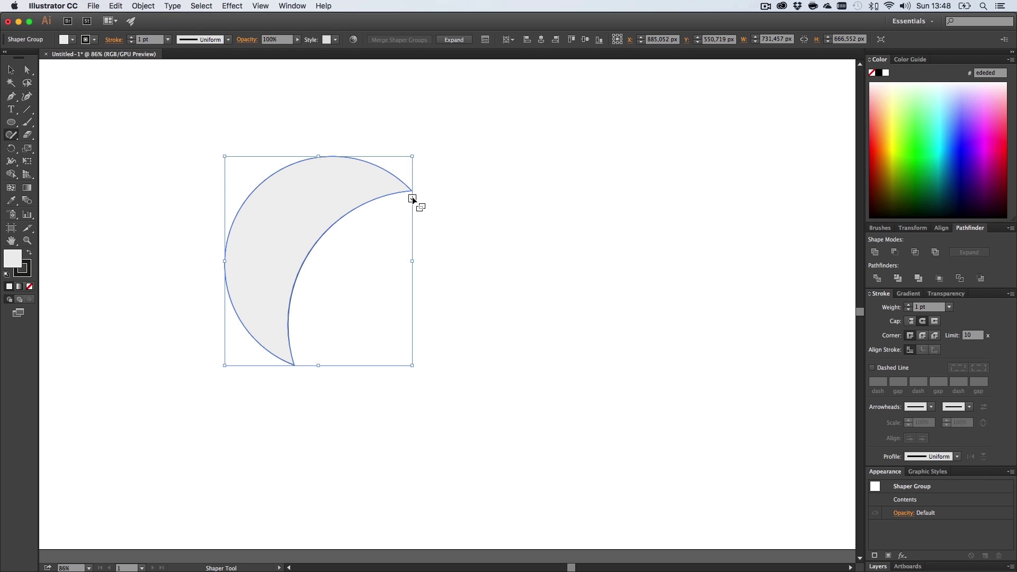
Open the crescent's construction shapes and select the cutting circle, undoing an accidental delete
click(412, 199)
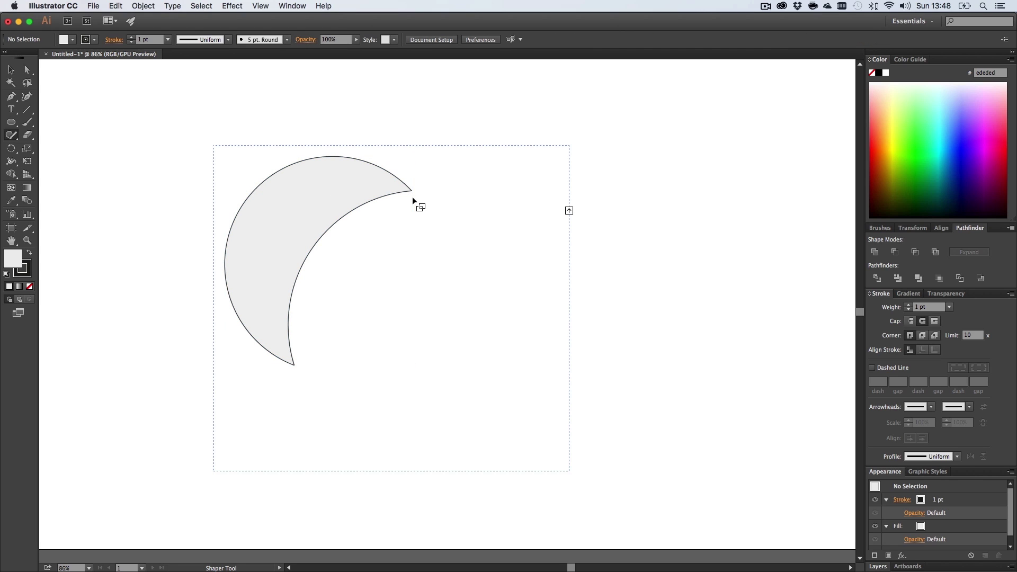
click(364, 206)
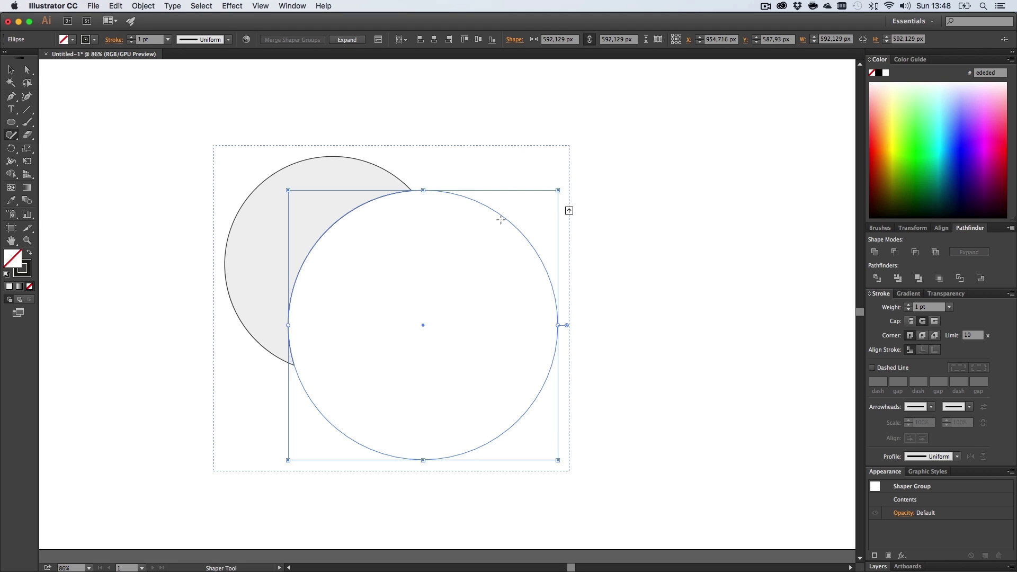
key(Delete)
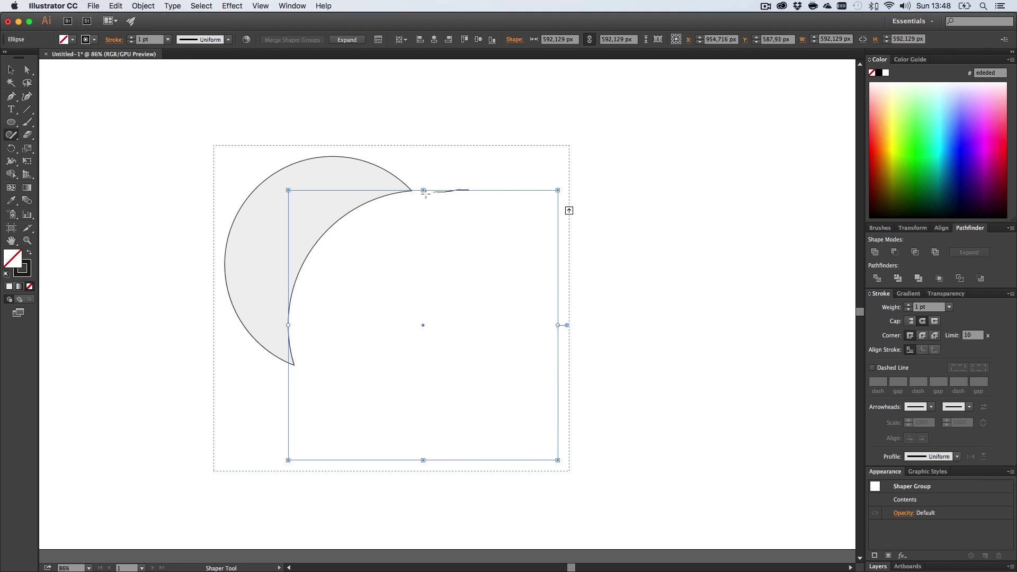
drag(422, 196, 469, 189)
key(super+z)
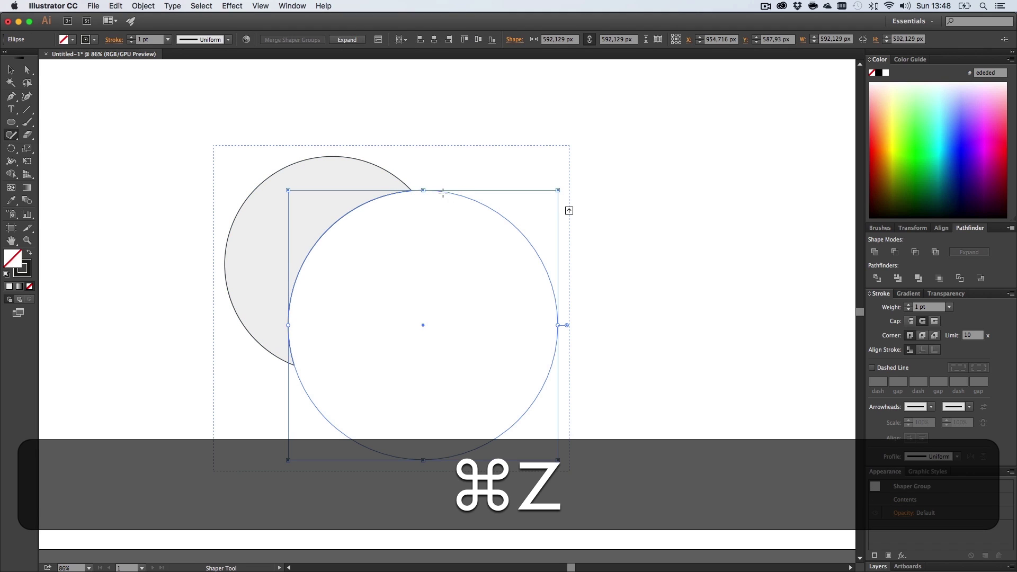
Resize the cutting circle to about 608 × 627 px, then reselect it inside the group
mouse_move(425, 189)
mouse_down()
mouse_move(426, 255)
mouse_move(424, 182)
mouse_up()
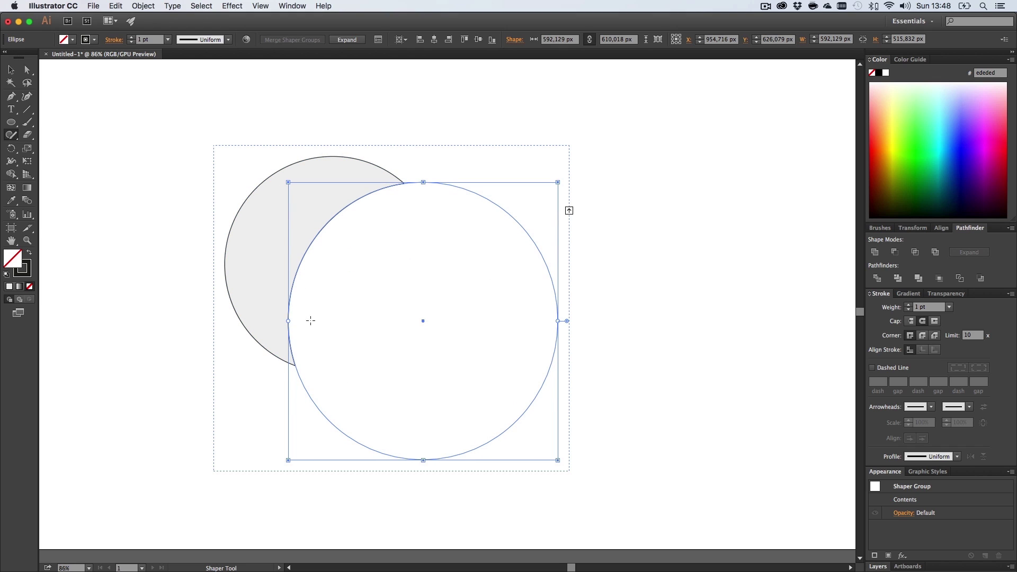
mouse_move(289, 320)
mouse_down()
mouse_move(326, 320)
mouse_move(285, 320)
mouse_up()
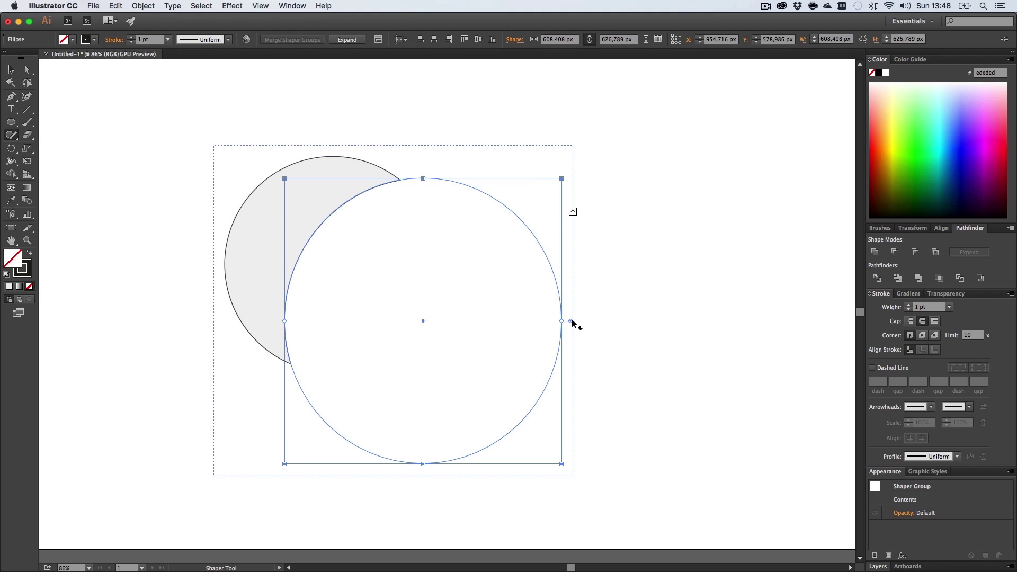
drag(571, 321, 611, 323)
click(537, 134)
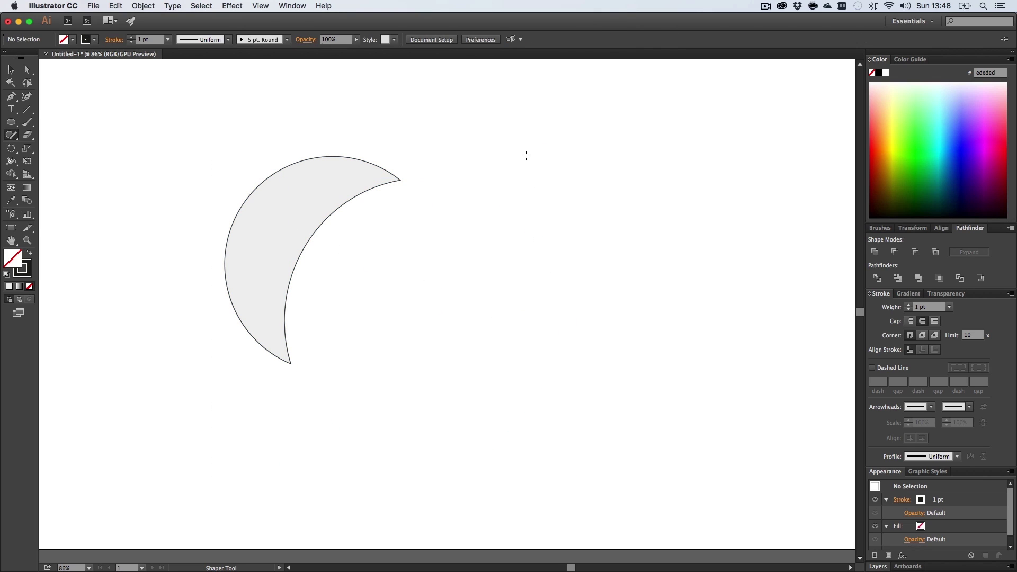
click(372, 187)
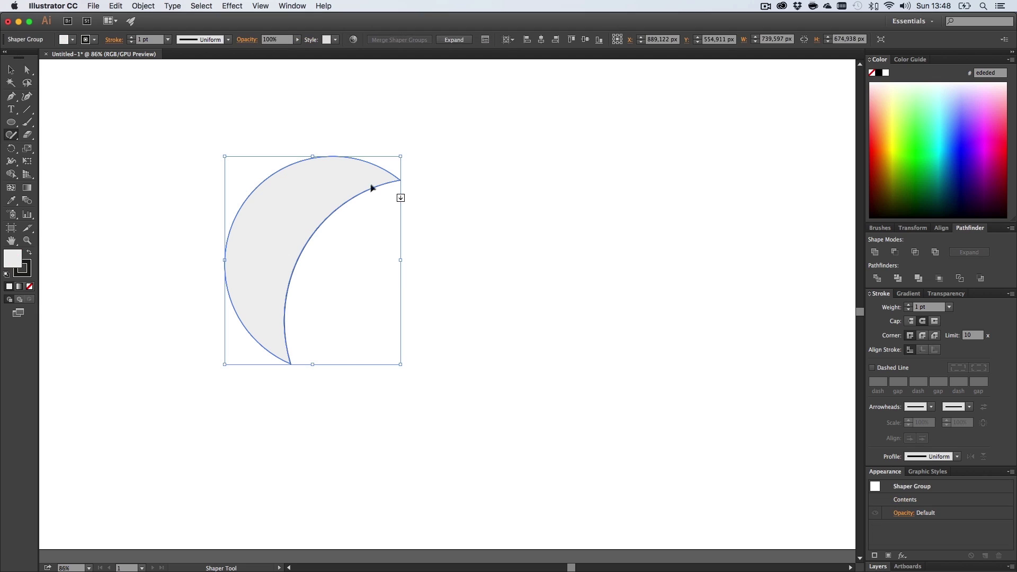
click(401, 197)
click(404, 184)
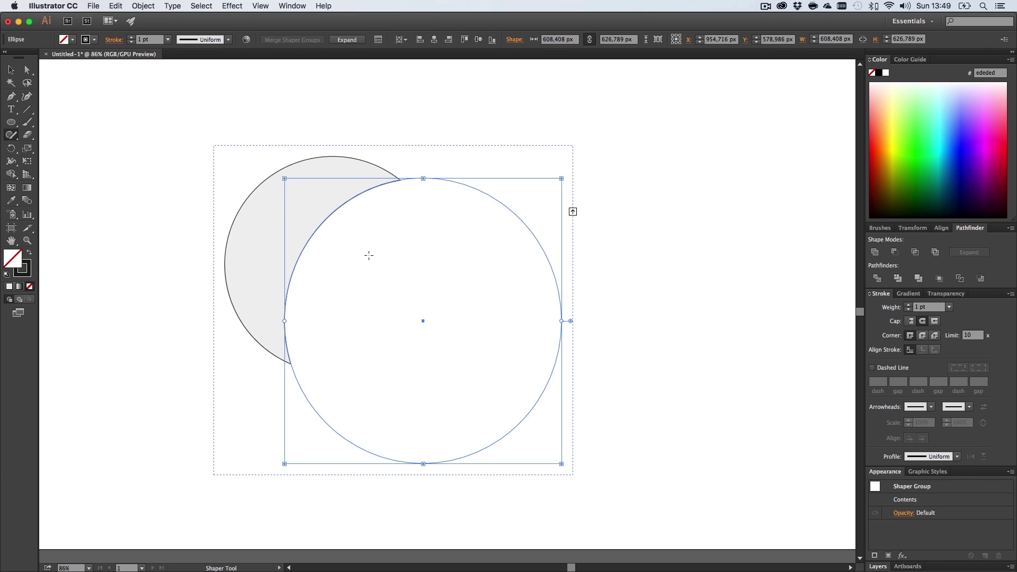
Select the crescent face alone and fill it bright green (#23ff1f)
click(288, 211)
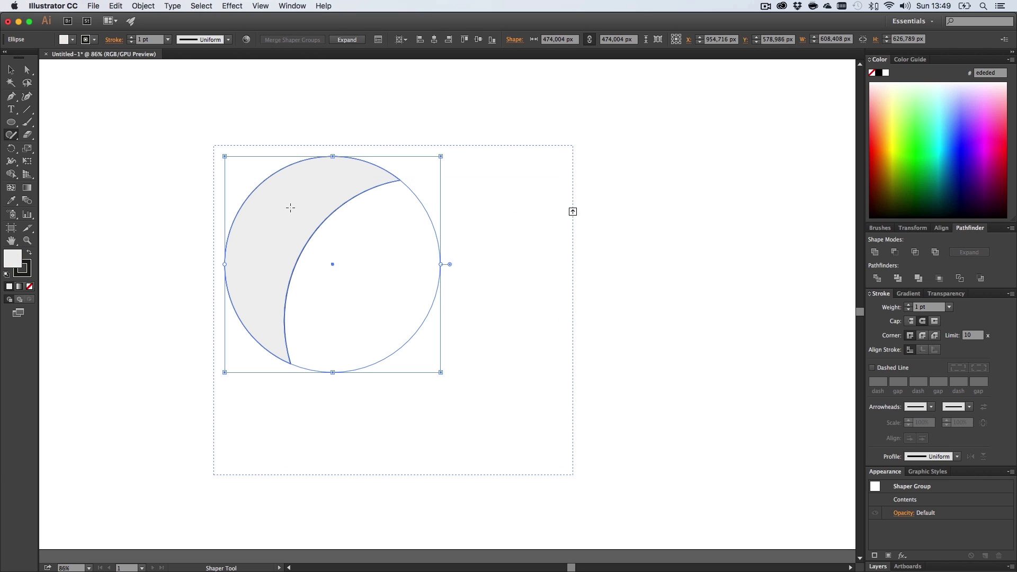
click(193, 228)
click(296, 209)
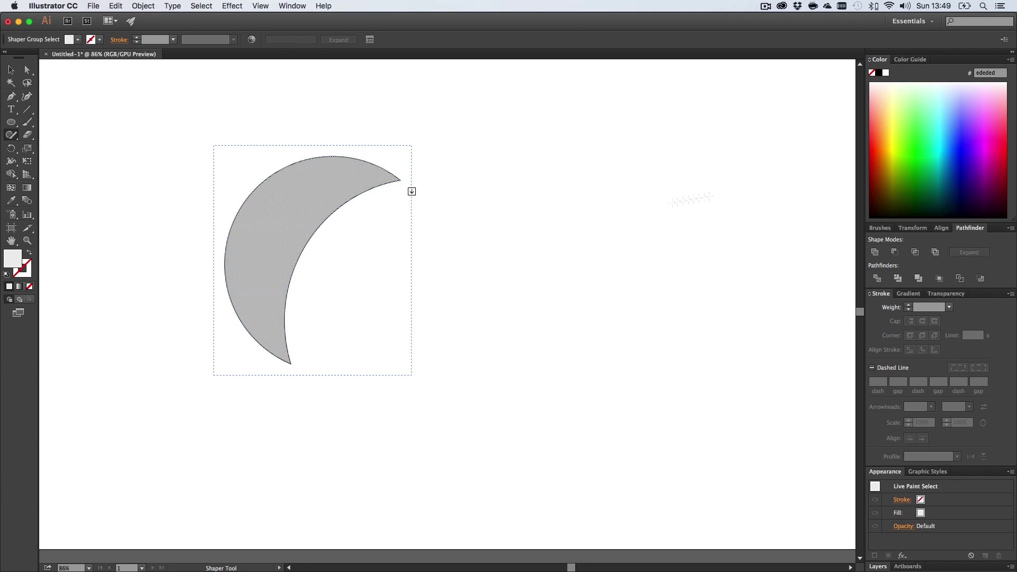
click(918, 137)
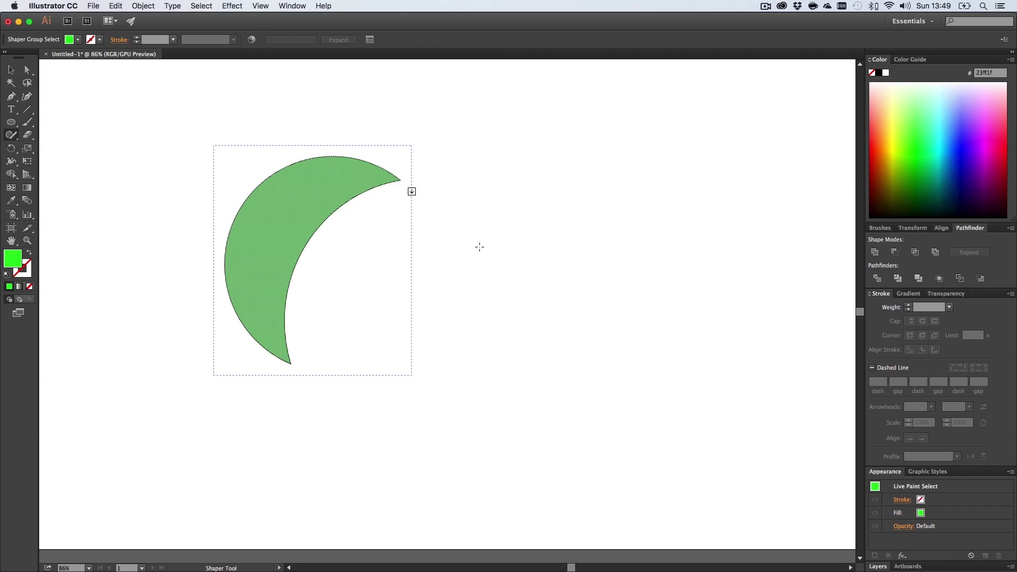
click(479, 246)
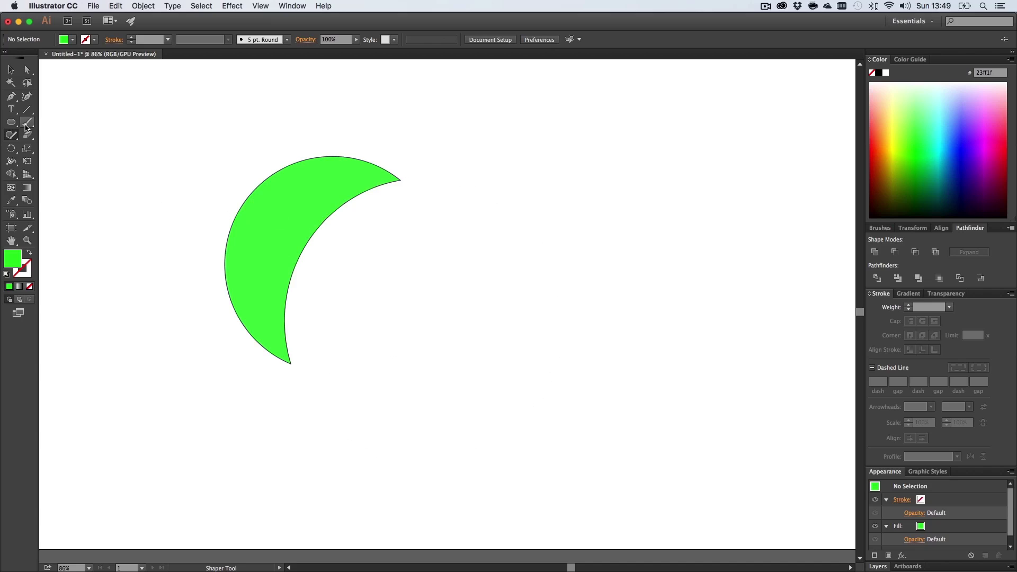
Draw a green rectangle overlapping the crescent's lower left, then select the crescent alone
drag(10, 122, 53, 123)
drag(158, 276, 325, 411)
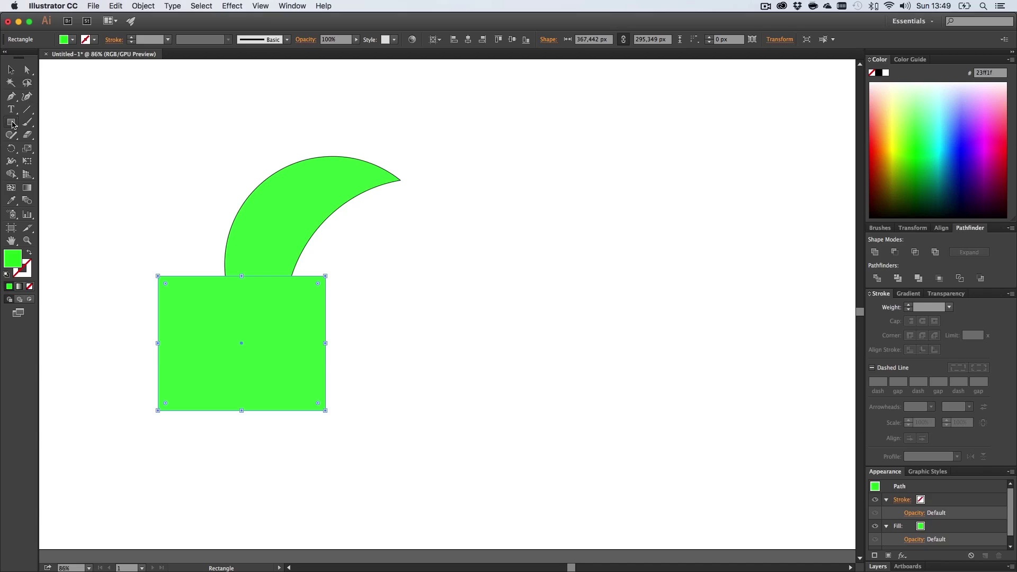
key(v)
shift+click(253, 221)
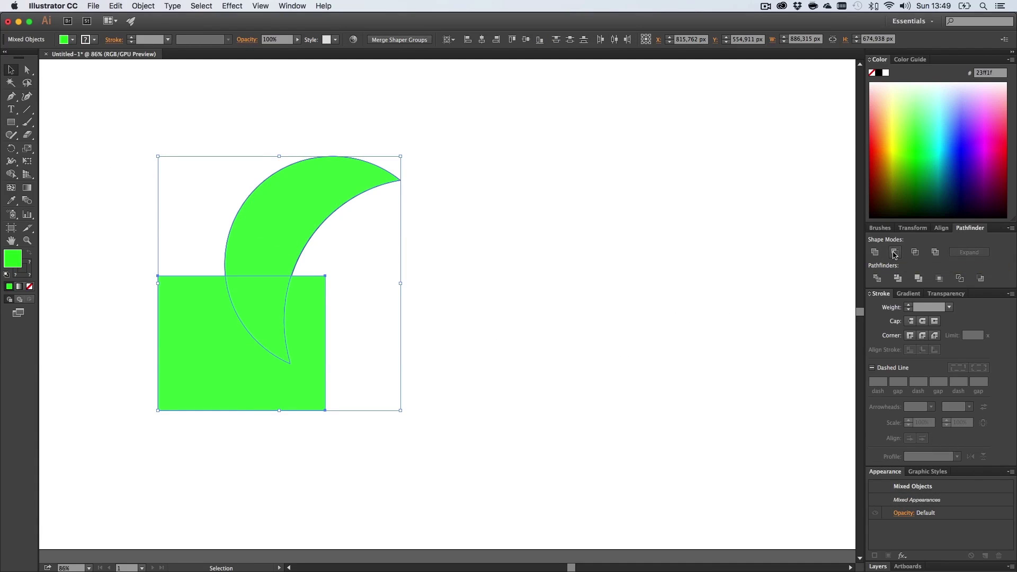
click(424, 343)
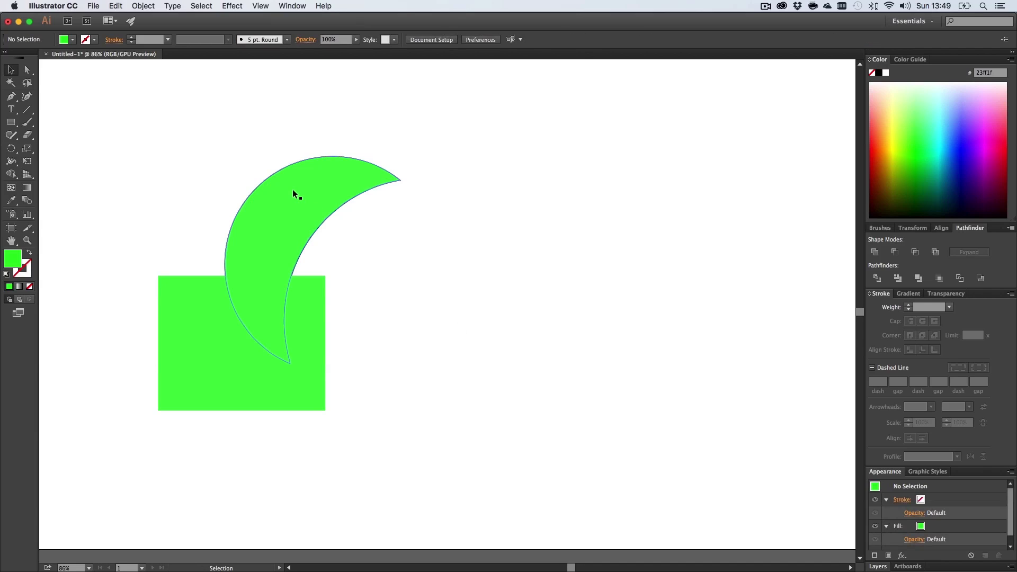
click(295, 192)
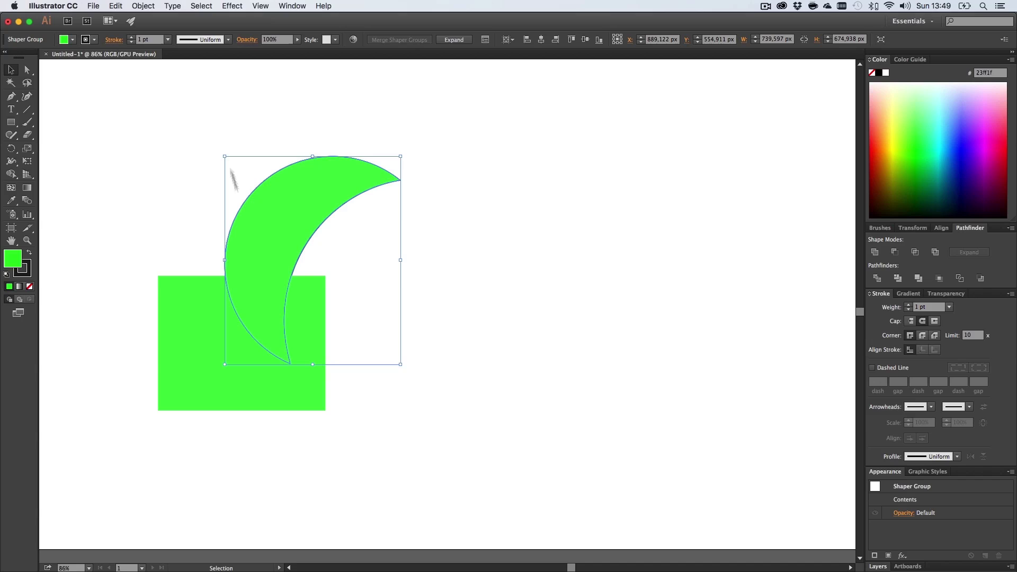
Expand the crescent and try Pathfinder Unite with the rectangle, dismissing the no-results warning
click(145, 6)
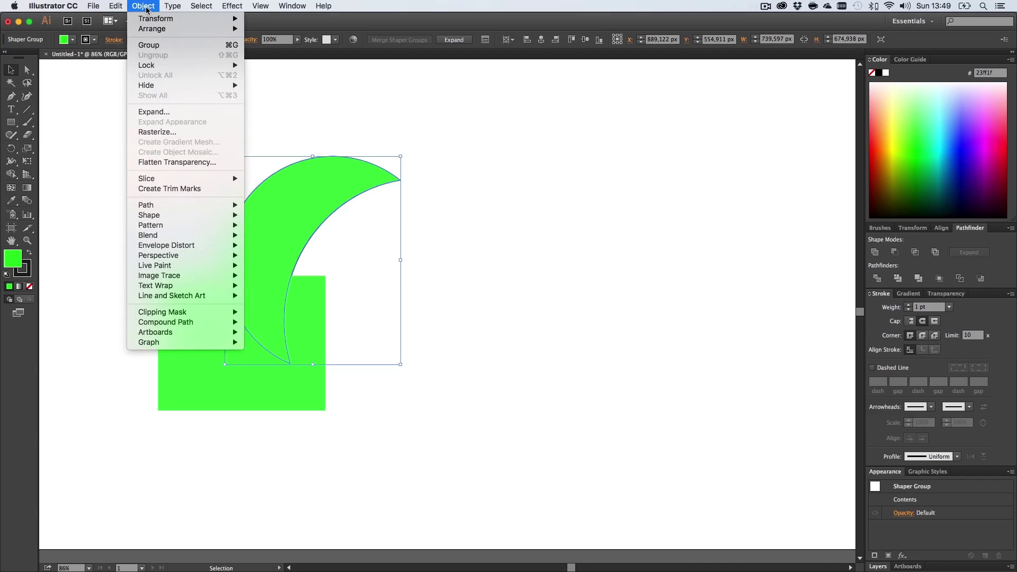
click(166, 113)
click(261, 259)
click(259, 309)
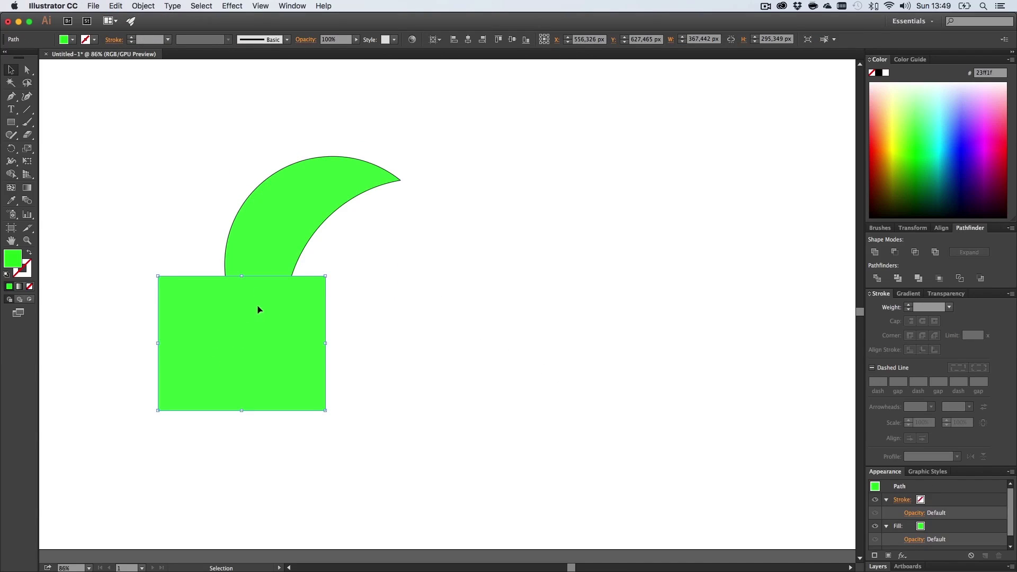
shift+click(288, 244)
click(894, 252)
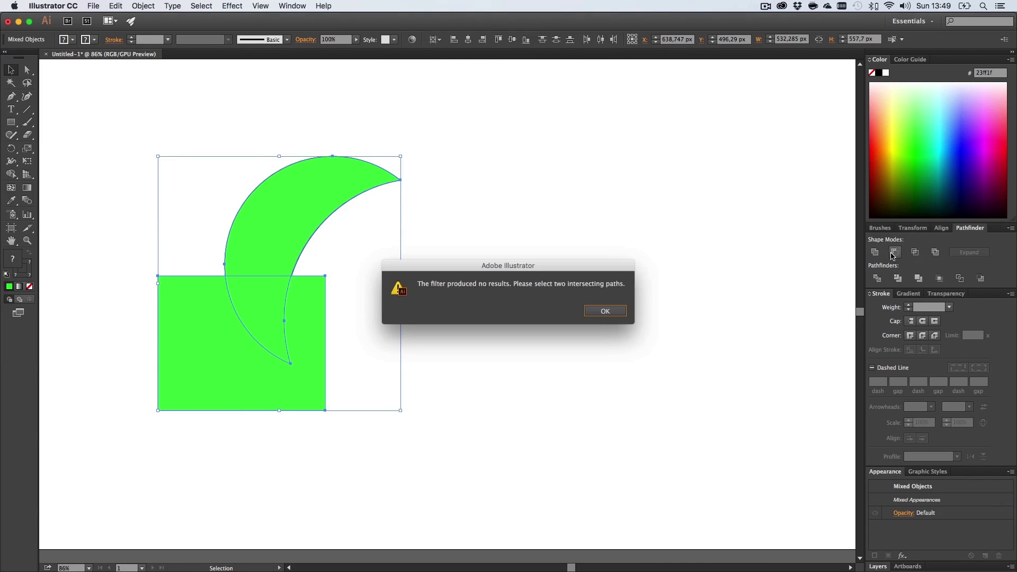
click(605, 312)
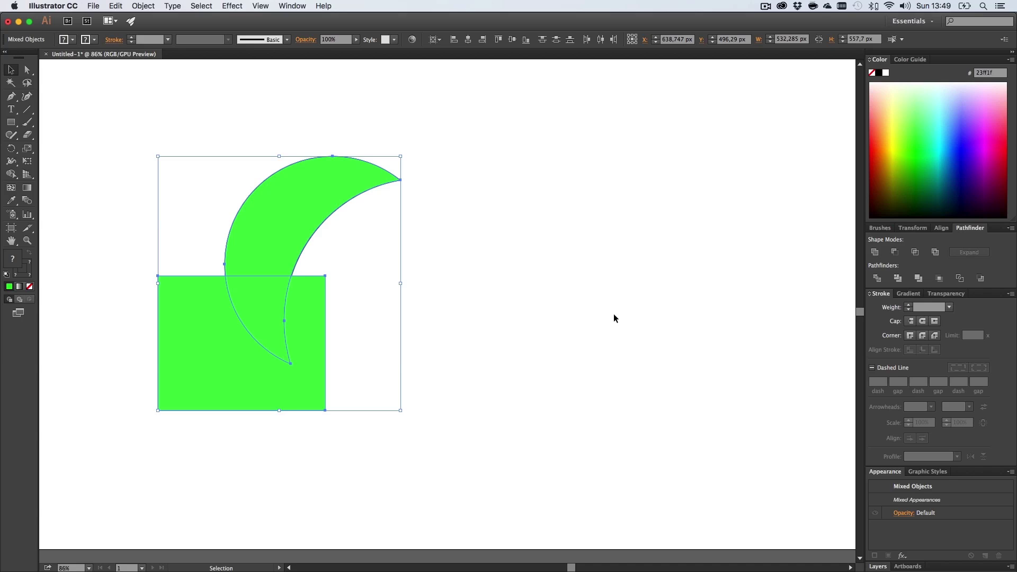
click(547, 267)
Give the crescent a dark fill from the colour picker, then swap its fill and stroke
click(279, 215)
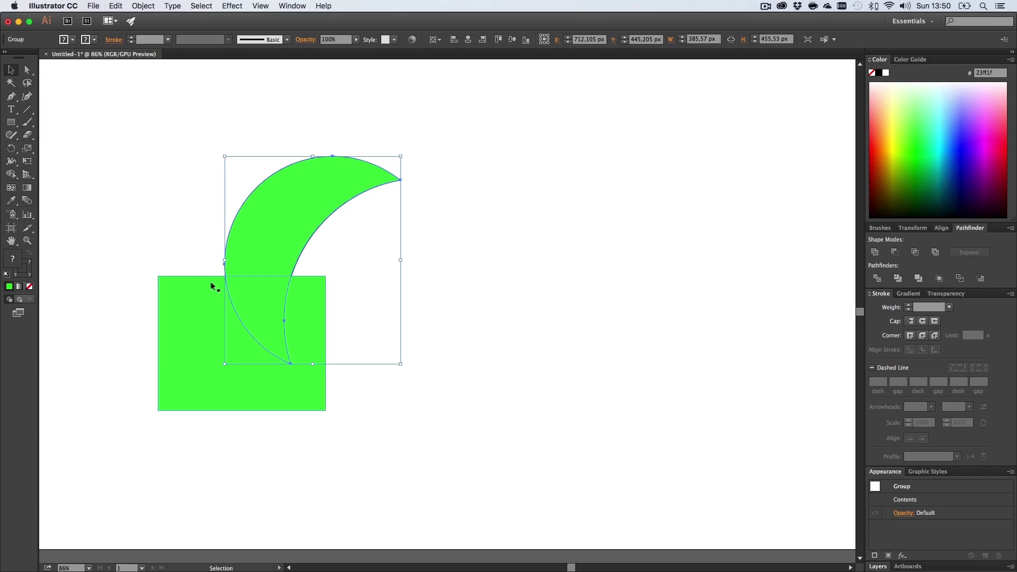
double_click(12, 260)
click(397, 268)
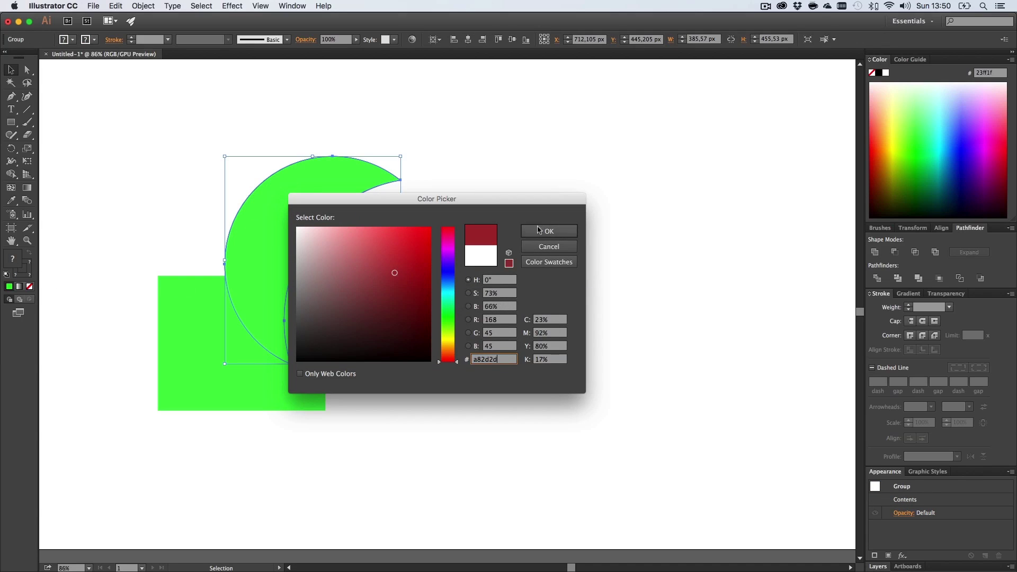
key(Return)
key(super+shift+a)
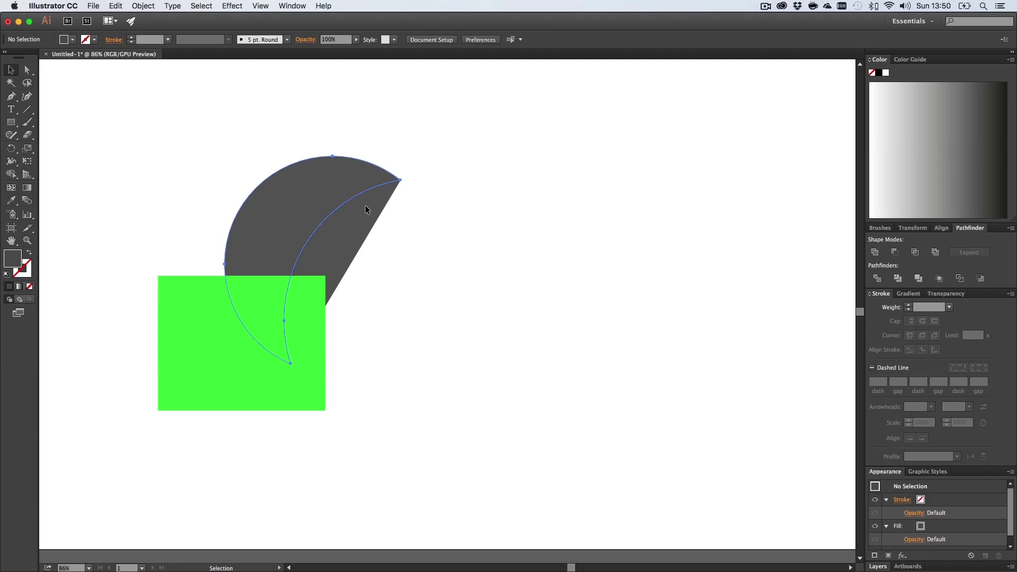
click(364, 205)
key(shift+x)
click(364, 241)
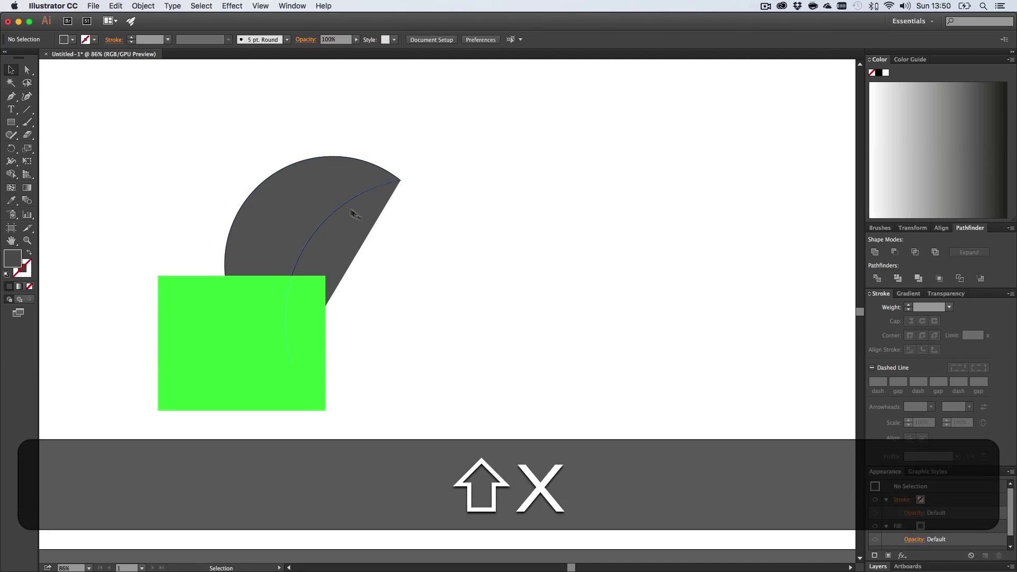
click(342, 202)
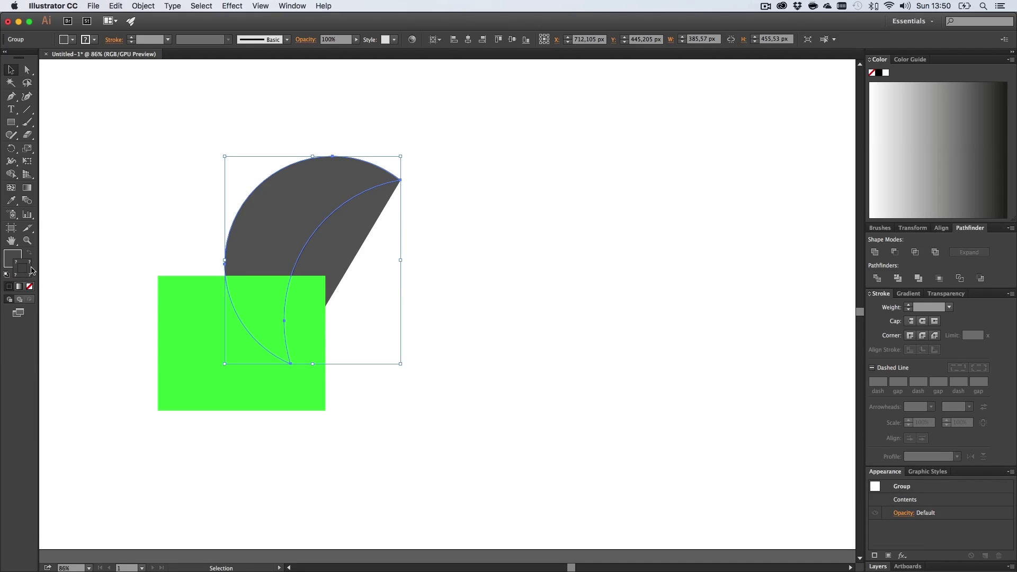
Set and then remove the crescent's stroke, move it right, and undo those changes
double_click(12, 259)
click(548, 231)
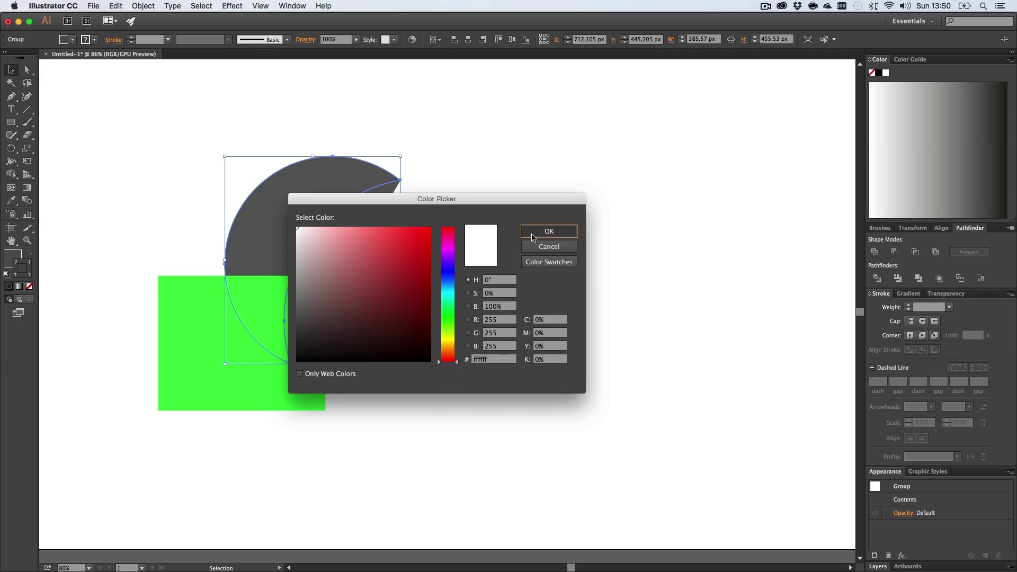
click(30, 286)
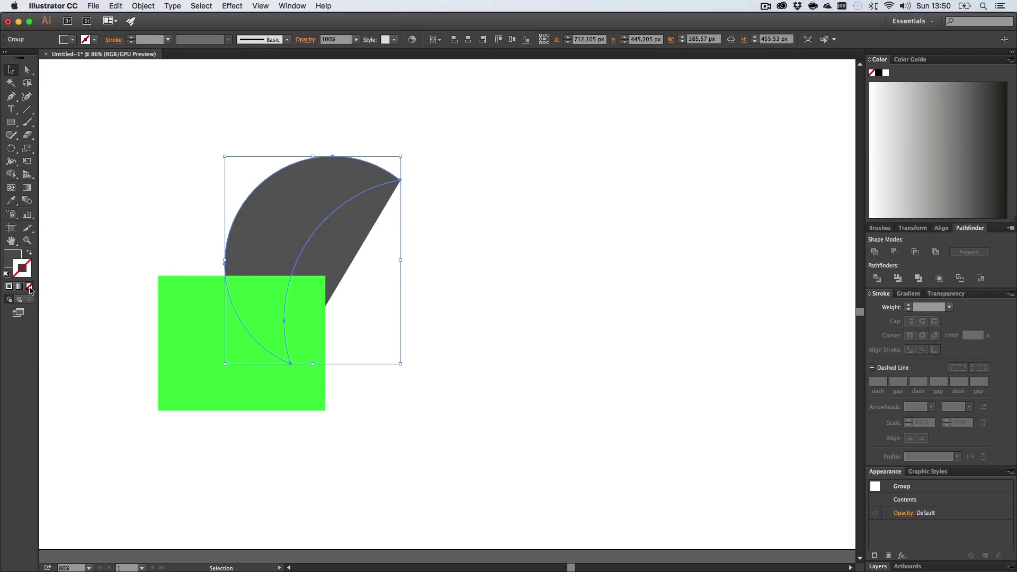
click(177, 237)
drag(320, 215, 516, 223)
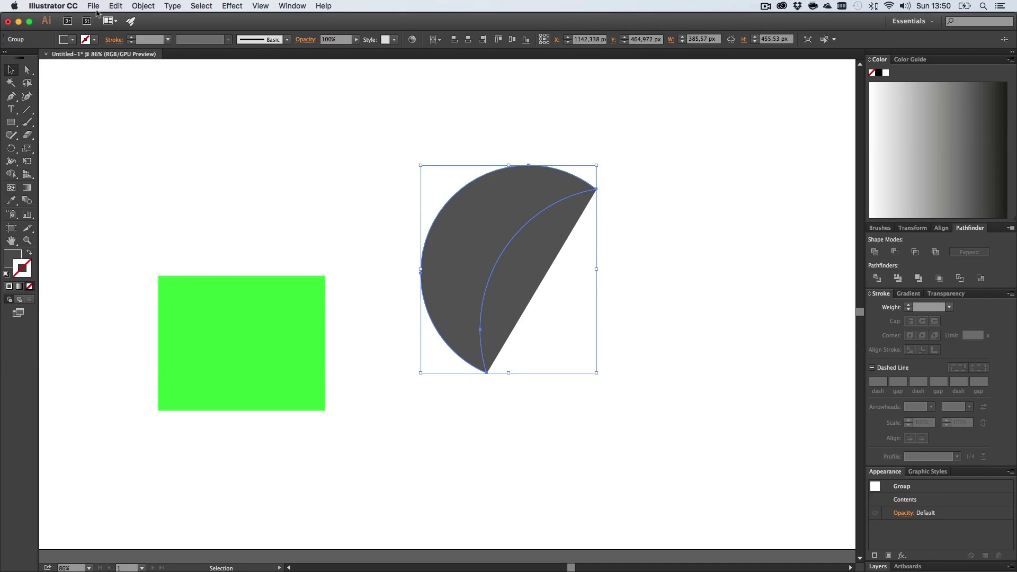
click(143, 6)
key(Escape)
key(super+z)
key(super+z)
key(super+z)
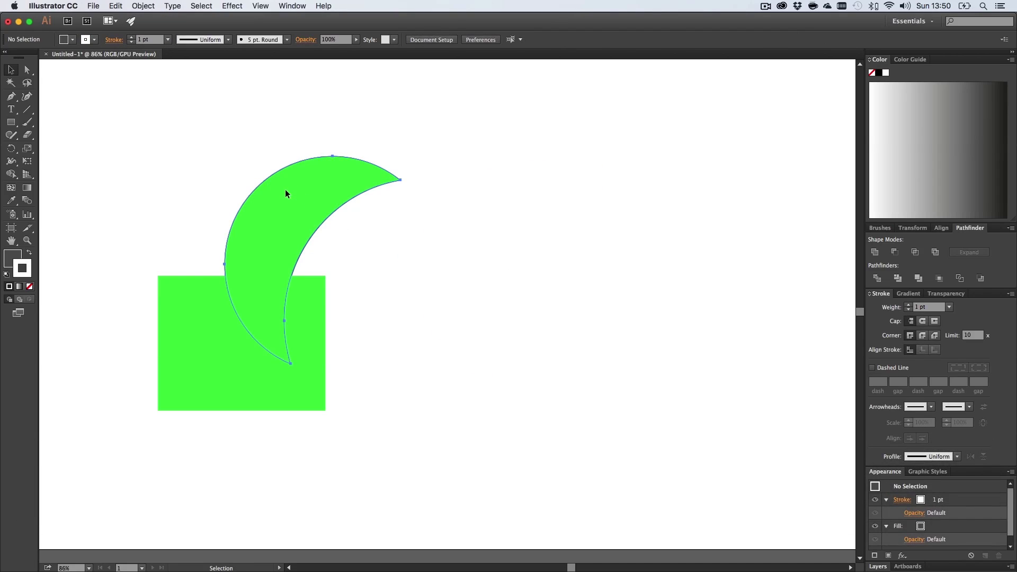
key(v)
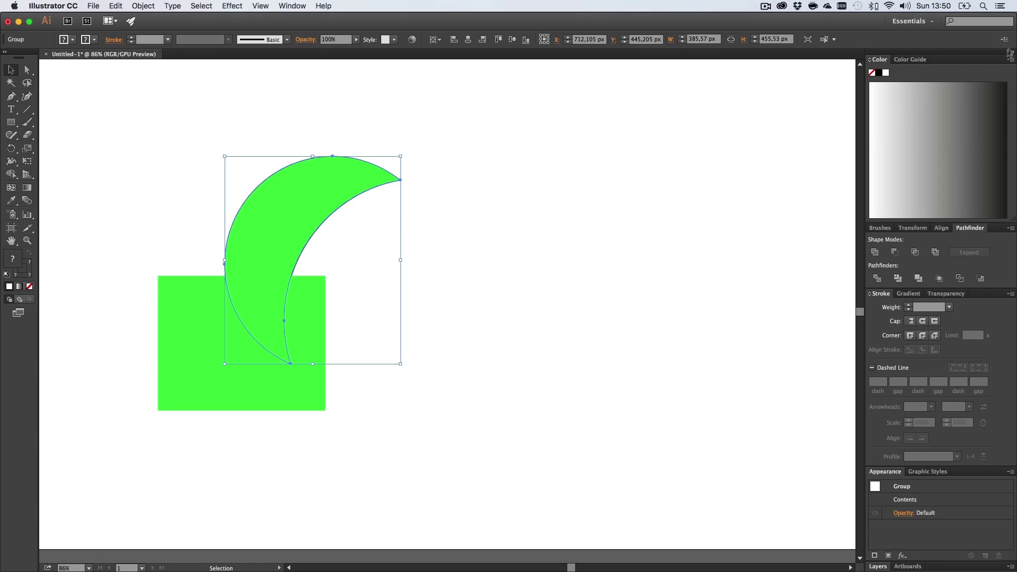
Switch the Color panel to RGB and fill the crescent cyan
click(1011, 59)
click(990, 88)
click(963, 125)
click(1010, 59)
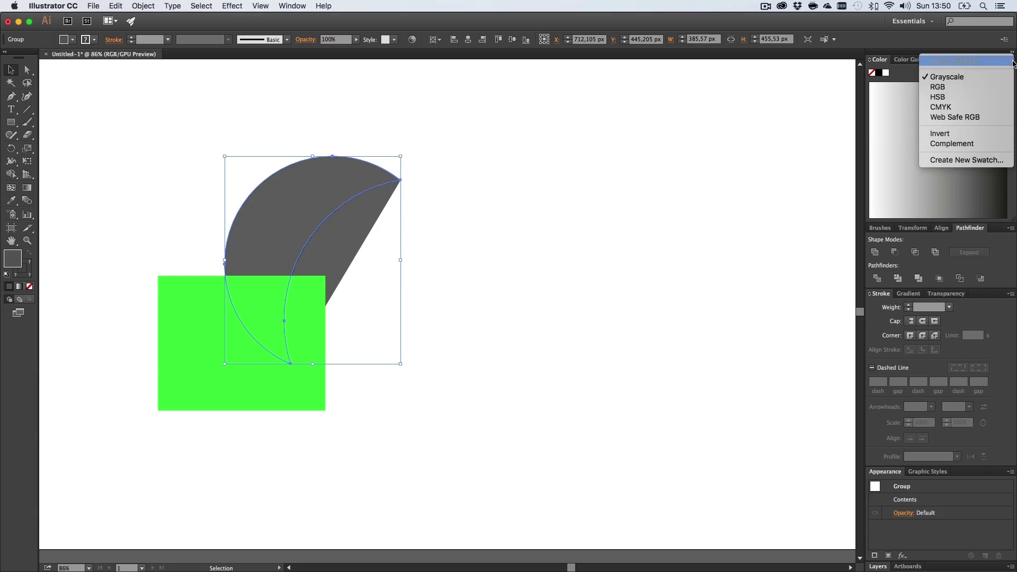
click(983, 90)
click(942, 119)
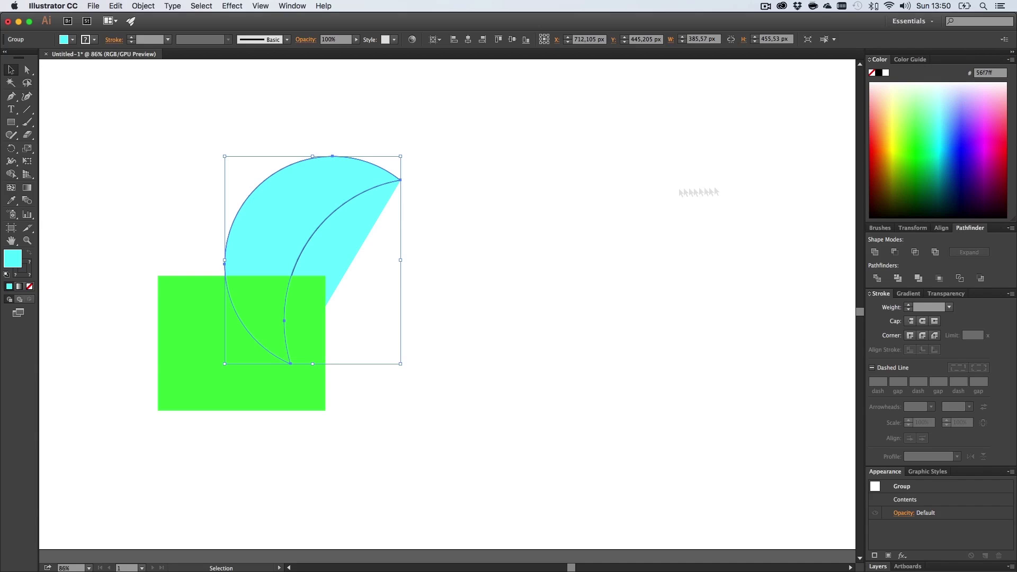
Undo the cyan and grey fills and remove the crescent's outline stroke
key(a)
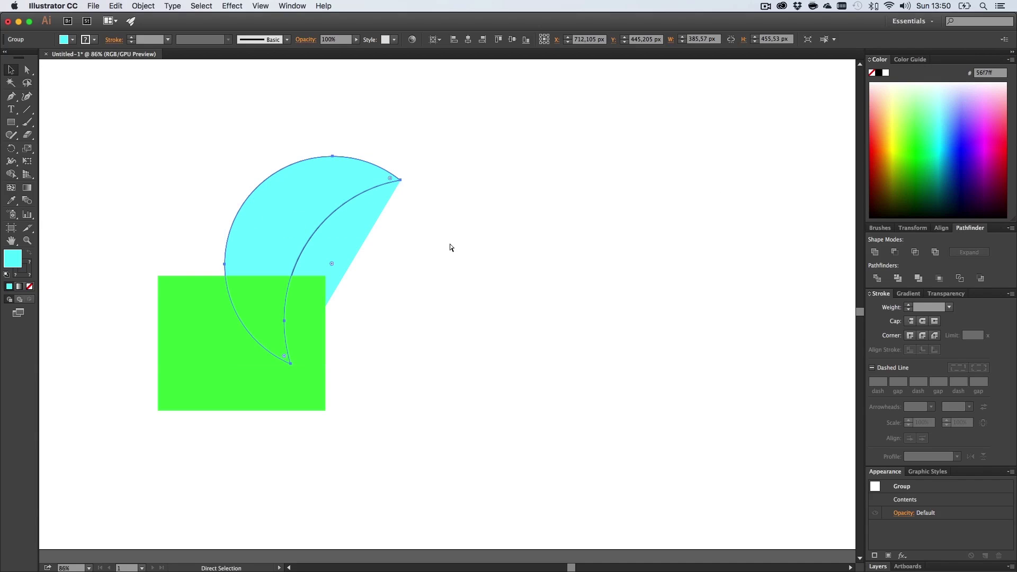
key(super+z)
key(super+z)
key(super+z)
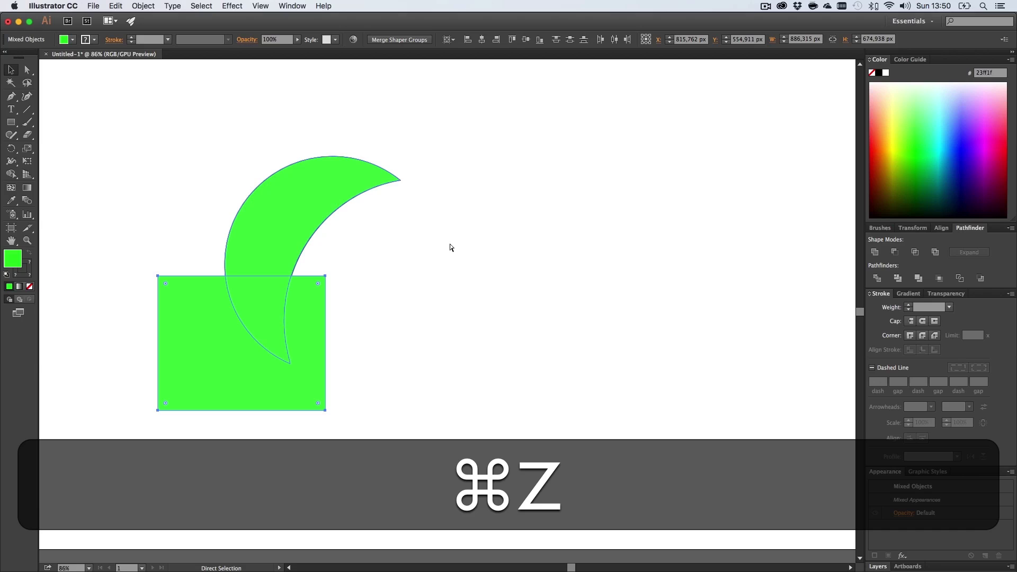
key(super+z)
key(super+z)
key(super+z)
key(super+z)
click(270, 214)
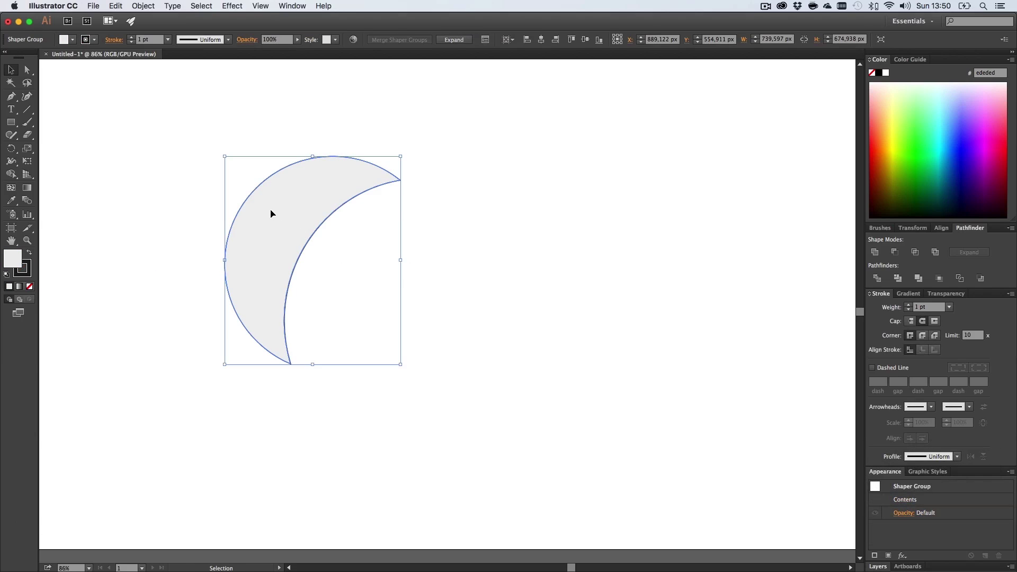
click(28, 276)
click(30, 286)
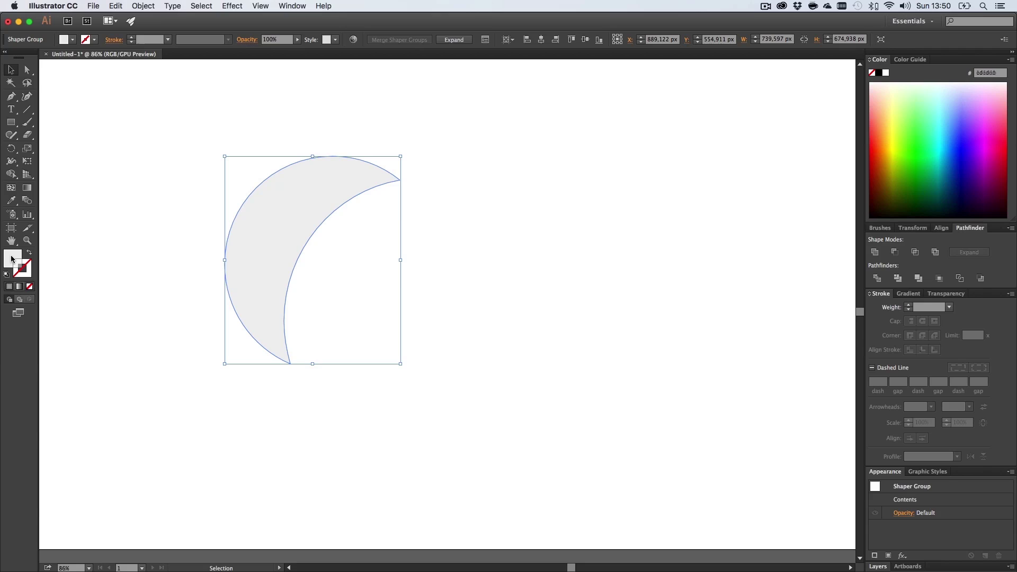
Expand the crescent Shaper Group into ordinary paths with Object > Expand
click(143, 6)
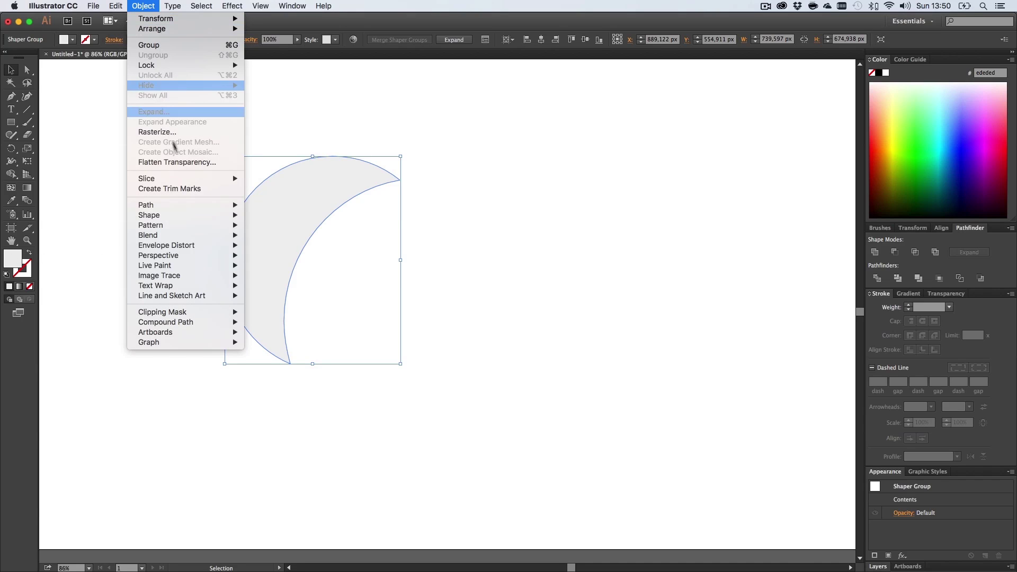
click(174, 115)
click(261, 259)
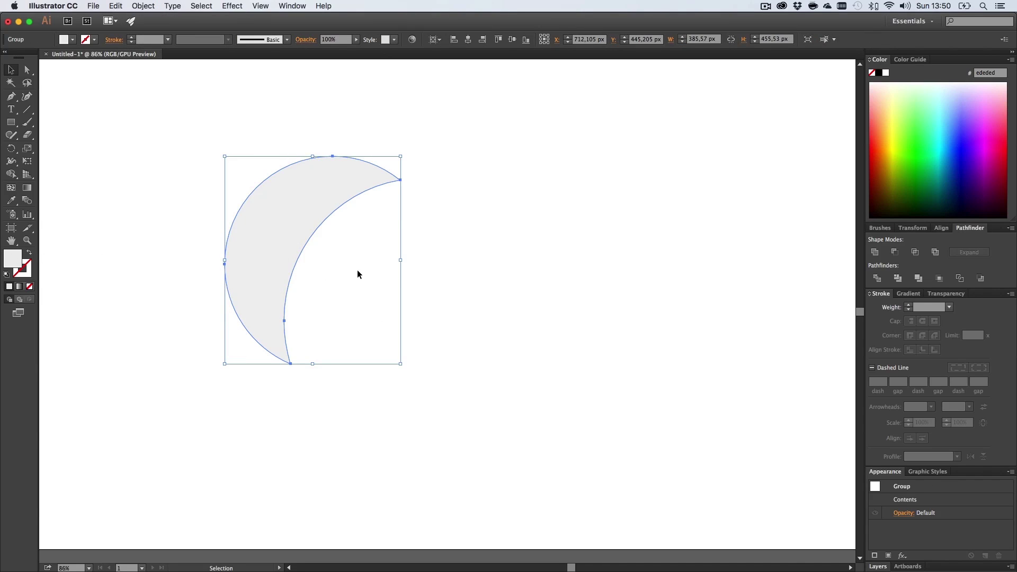
click(357, 272)
Draw a rectangle over the crescent's lower half and subtract it with Pathfinder Minus Front
key(m)
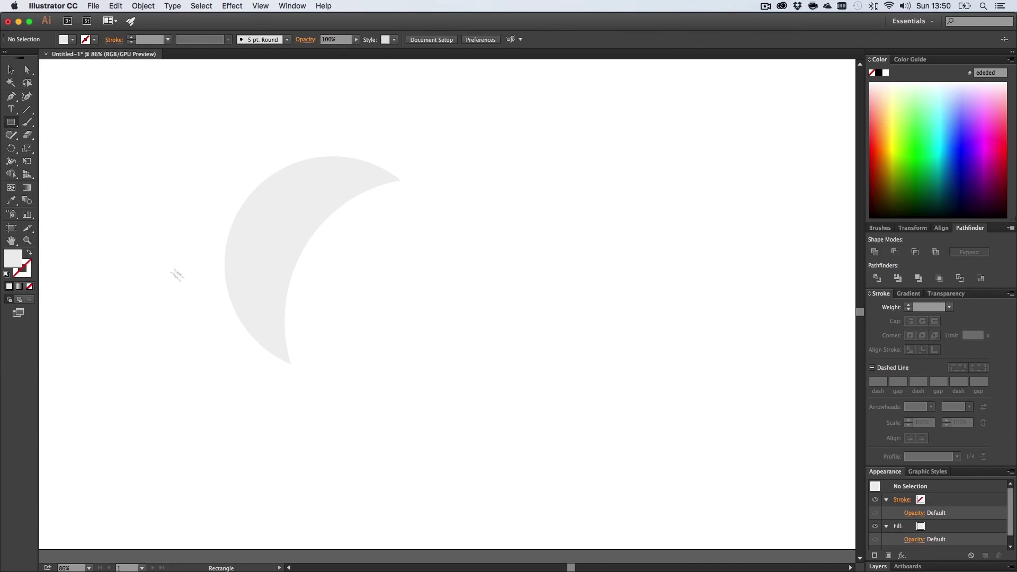
drag(161, 267, 323, 386)
key(v)
shift+click(259, 246)
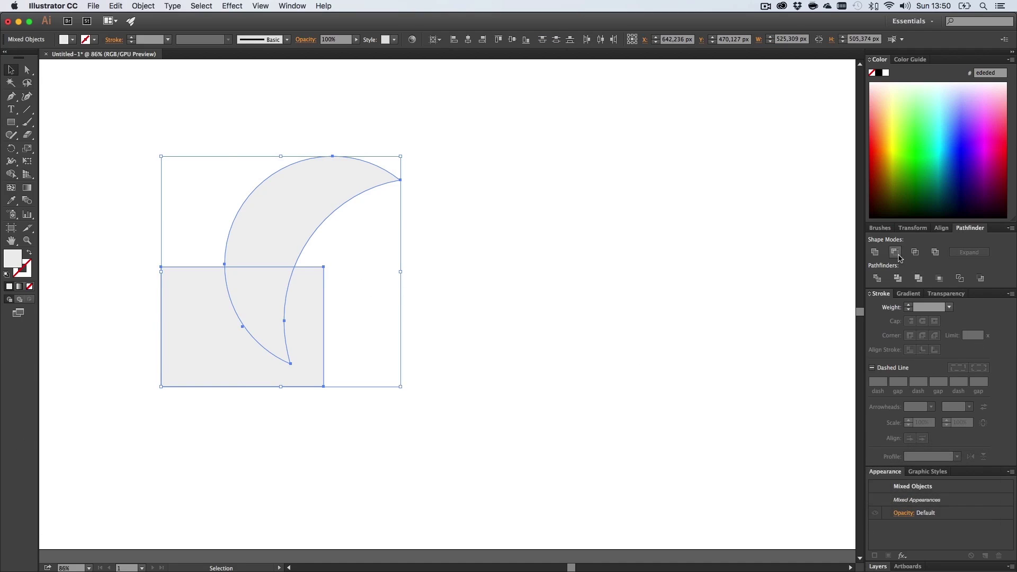
click(895, 253)
click(474, 277)
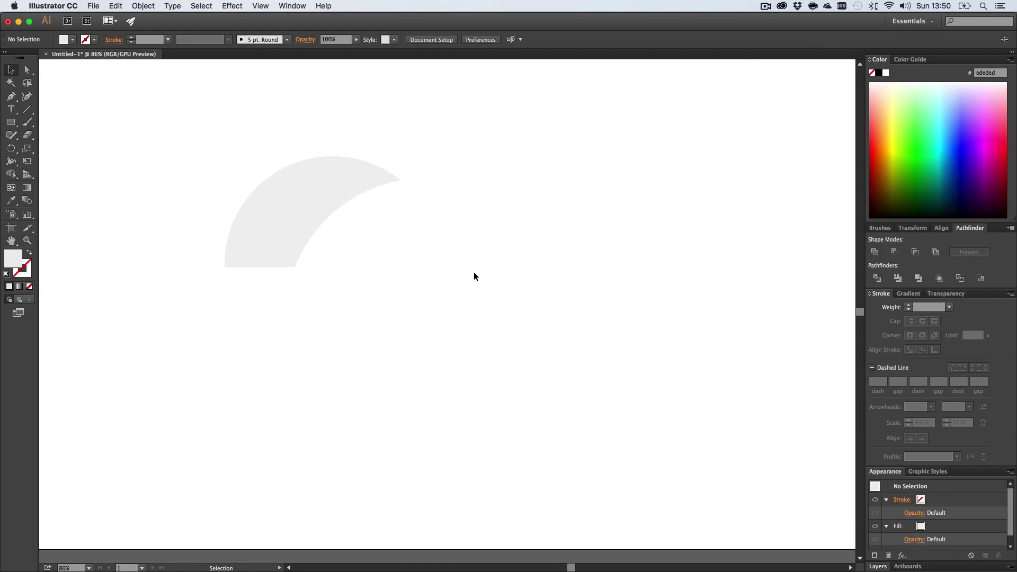
click(284, 224)
Delete the wedge, sketch a triangle and an ellipse, and move the ellipse over the triangle's middle
key(BackSpace)
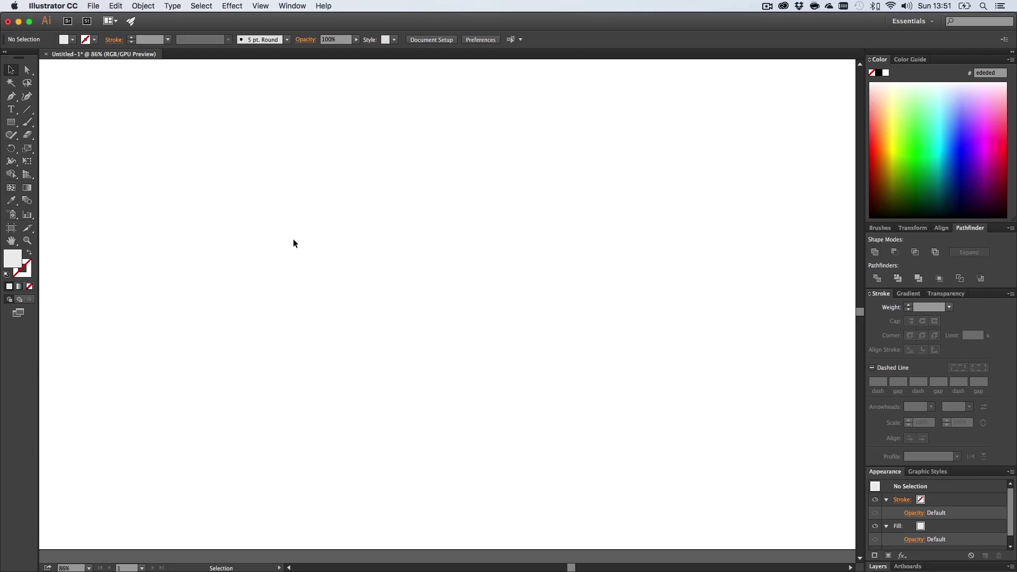
click(11, 122)
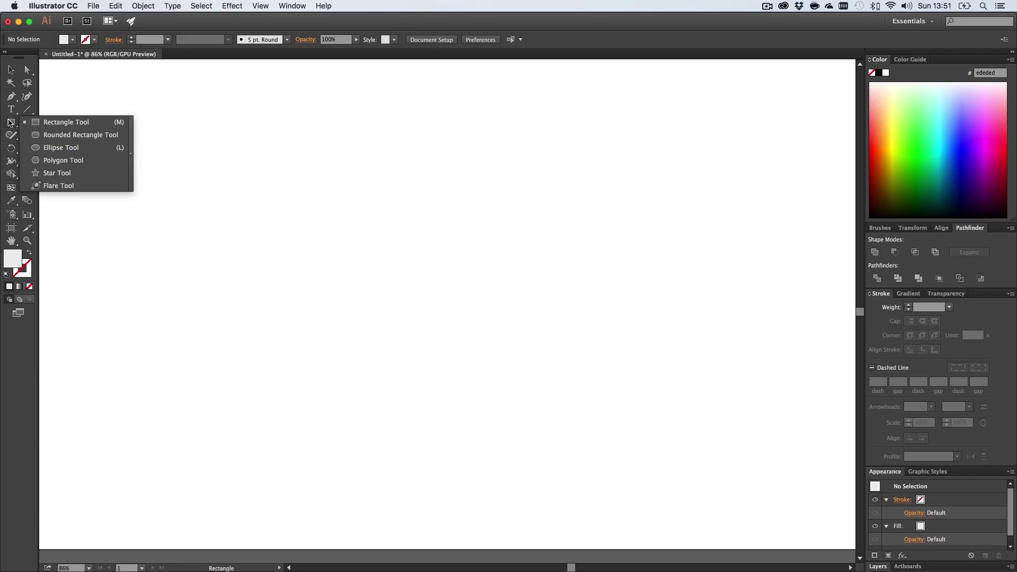
click(10, 137)
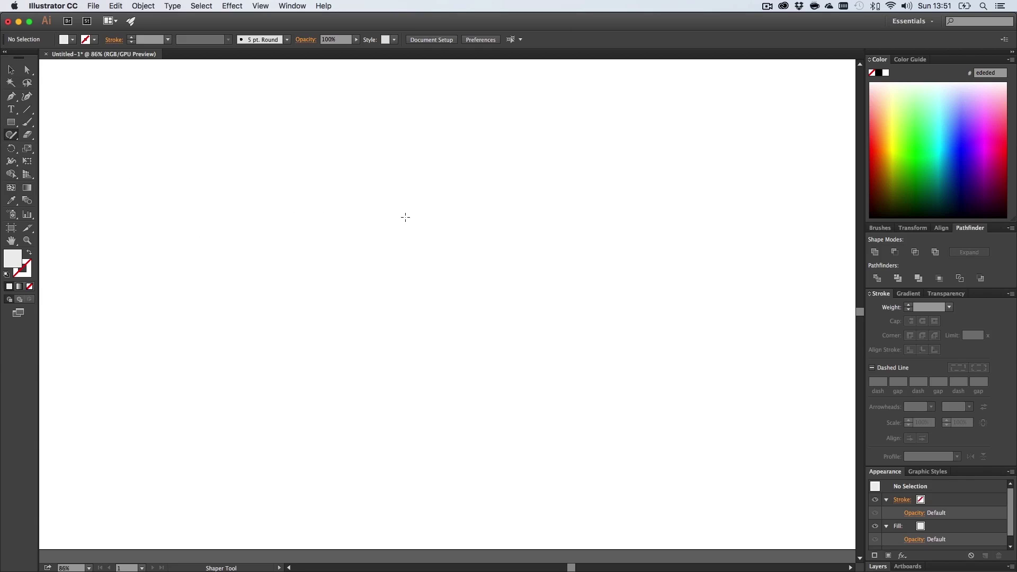
mouse_move(406, 207)
mouse_down()
mouse_move(315, 379)
mouse_move(470, 384)
mouse_move(483, 327)
mouse_move(417, 210)
mouse_up()
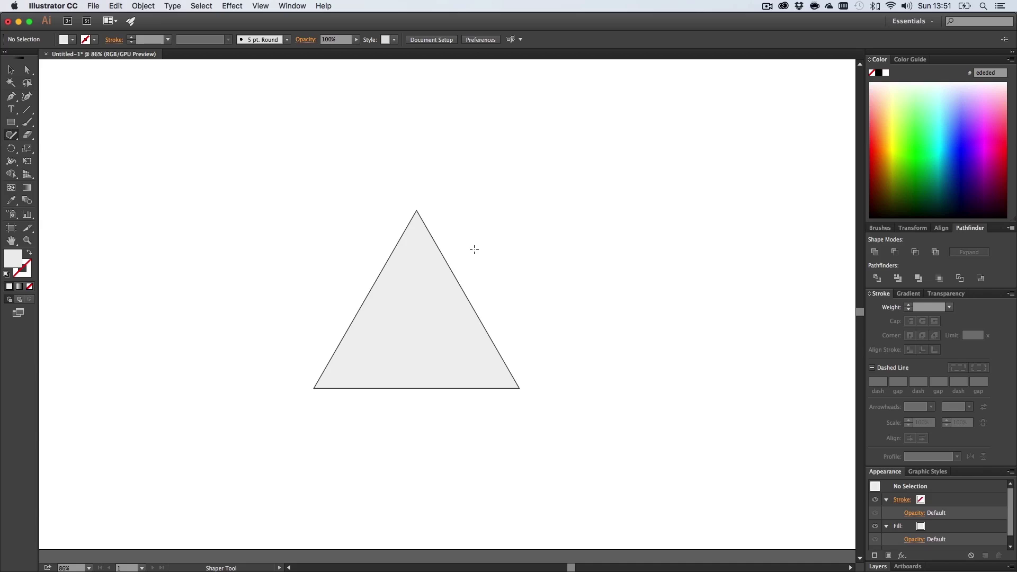
mouse_move(474, 250)
mouse_down()
mouse_move(363, 245)
mouse_move(300, 281)
mouse_move(302, 328)
mouse_move(341, 350)
mouse_move(502, 359)
mouse_move(538, 313)
mouse_move(479, 254)
mouse_up()
key(v)
mouse_move(436, 293)
mouse_down()
mouse_move(449, 299)
mouse_move(436, 300)
mouse_up()
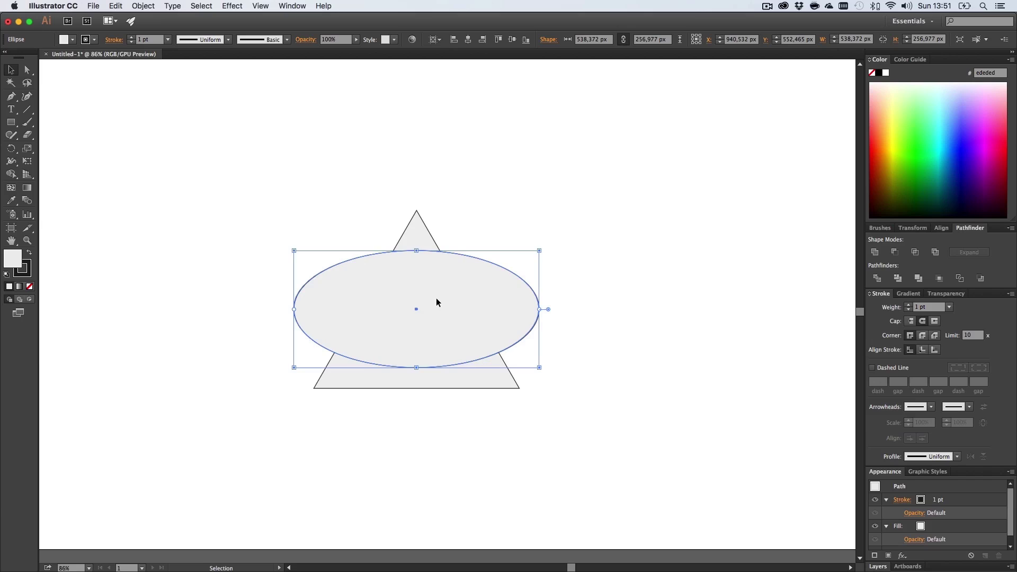
Select both shapes, set their fill to None and their stroke weight to 18 pt
click(540, 232)
drag(514, 211, 390, 366)
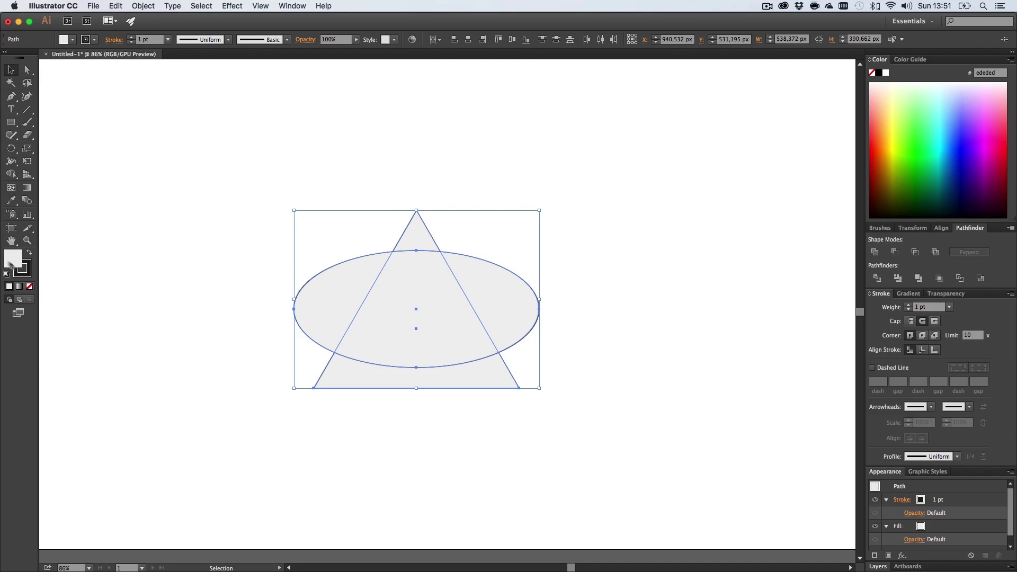
click(30, 286)
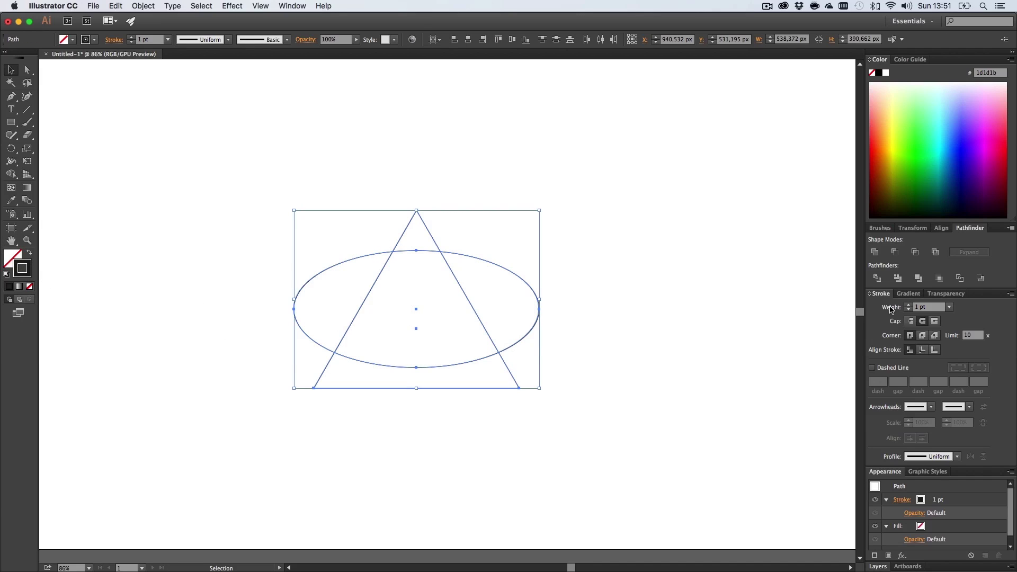
click(908, 305)
click(908, 305)
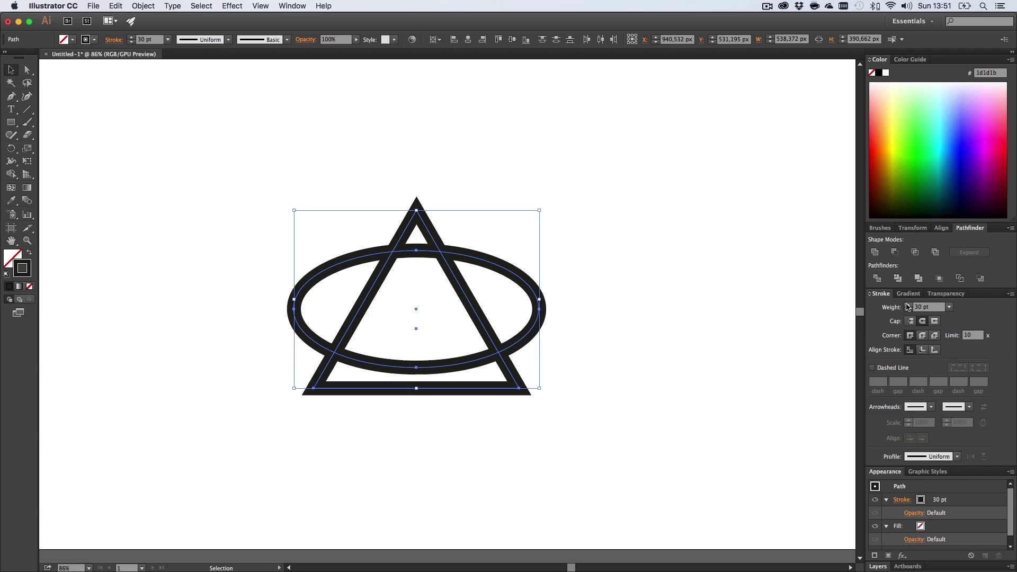
click(908, 310)
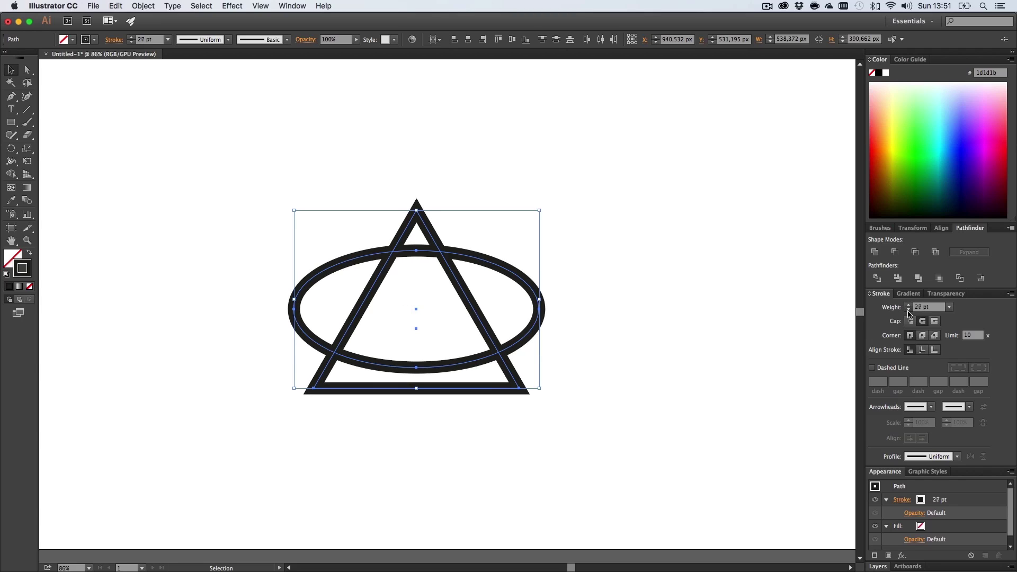
click(687, 345)
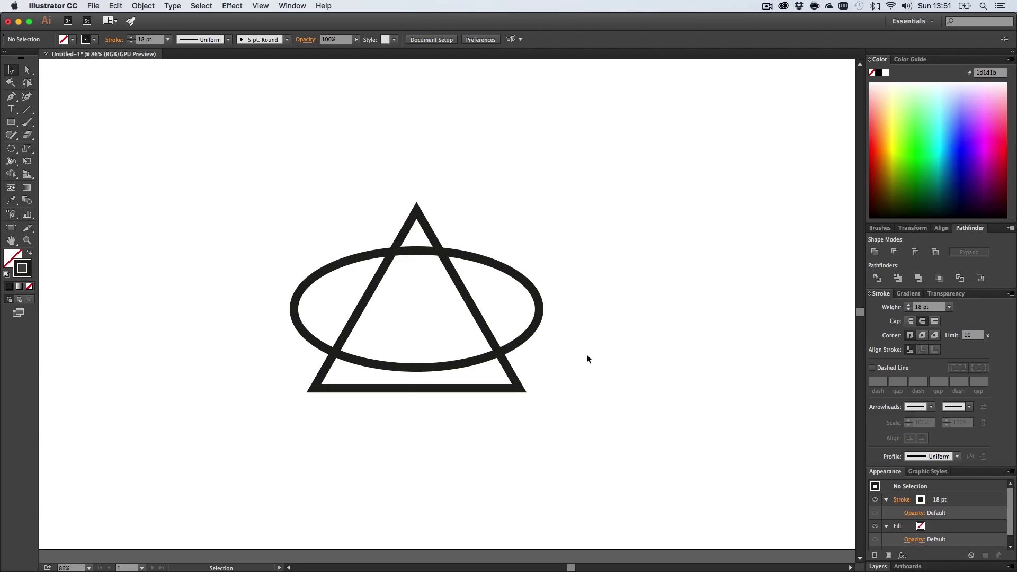
Scribble away the ellipse's left and right arcs over the triangle, then raise the ellipse's bottom slightly
drag(563, 390, 429, 286)
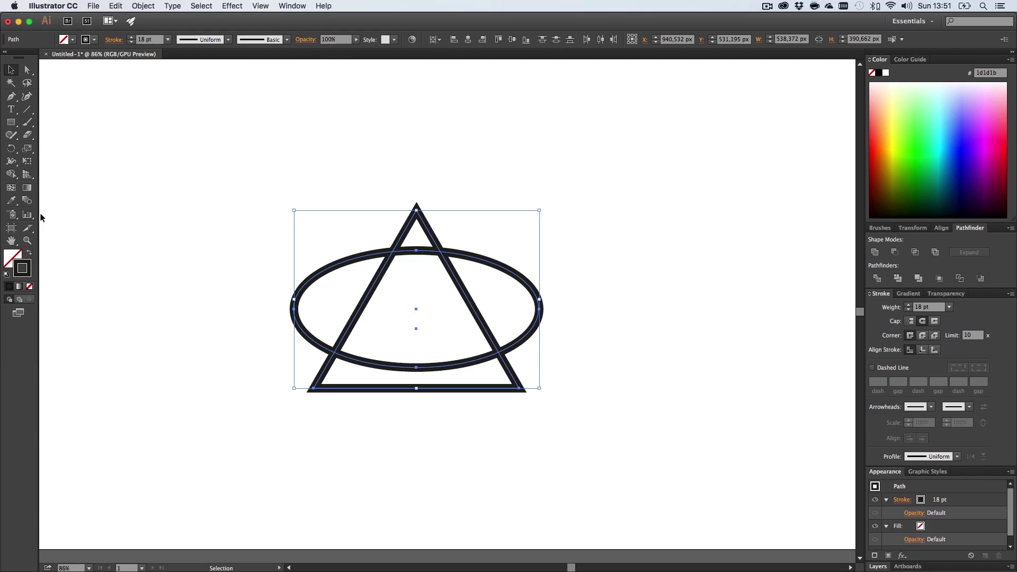
click(11, 134)
mouse_move(334, 241)
mouse_down()
mouse_move(316, 333)
mouse_move(278, 357)
mouse_up()
mouse_move(556, 352)
mouse_down()
mouse_move(525, 329)
mouse_move(496, 235)
mouse_up()
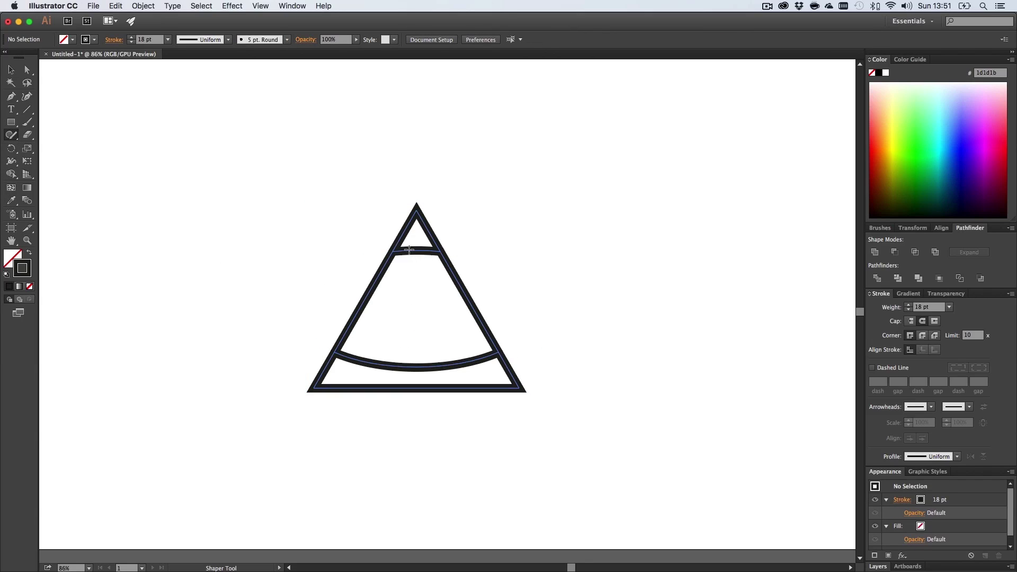
click(438, 246)
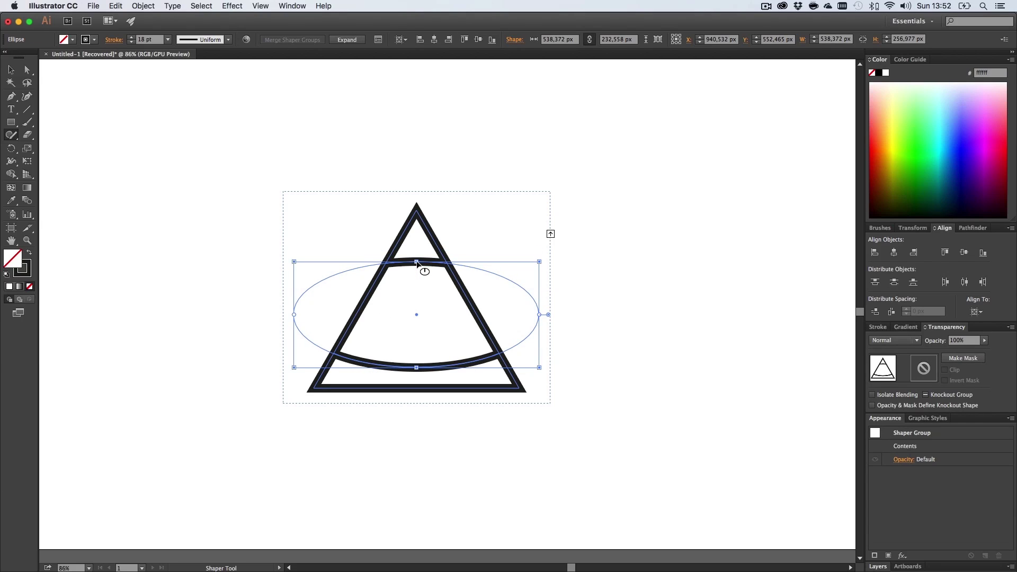
drag(416, 366, 416, 363)
click(668, 364)
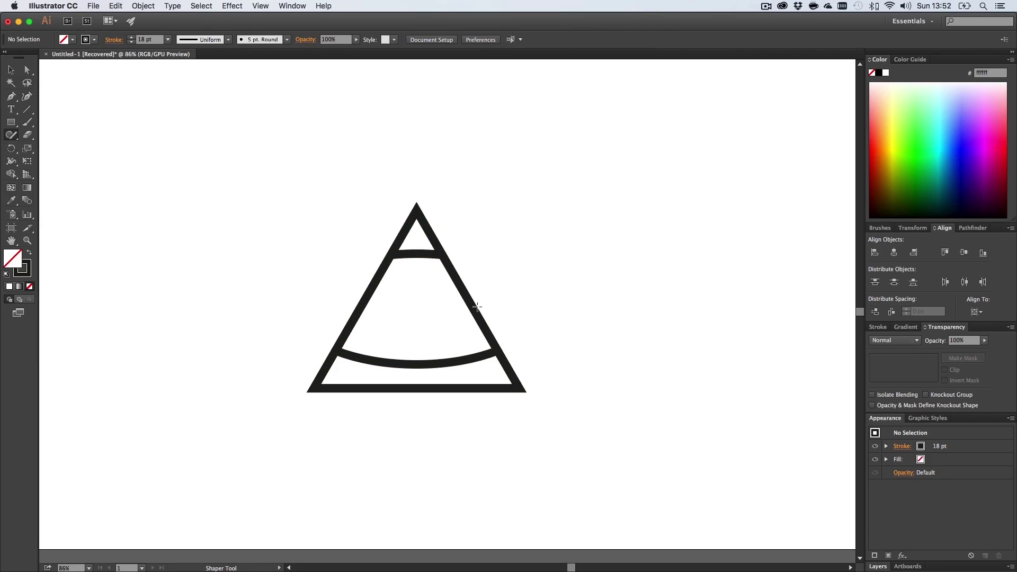
Draw an ellipse left of the triangle and sharpen its left and right anchors into an eye shape
click(11, 125)
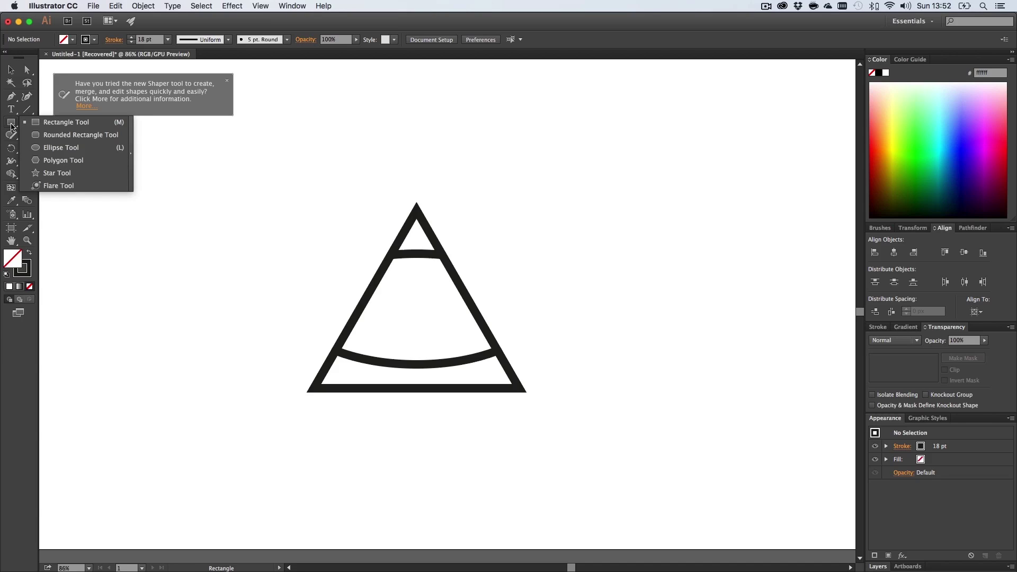
click(53, 148)
drag(105, 221, 246, 291)
key(p)
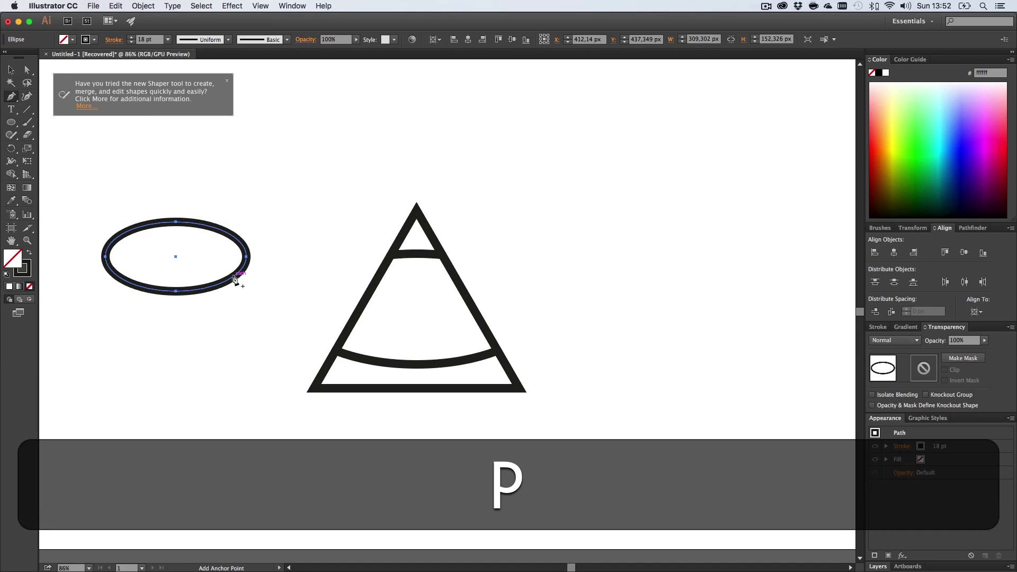
alt+click(246, 257)
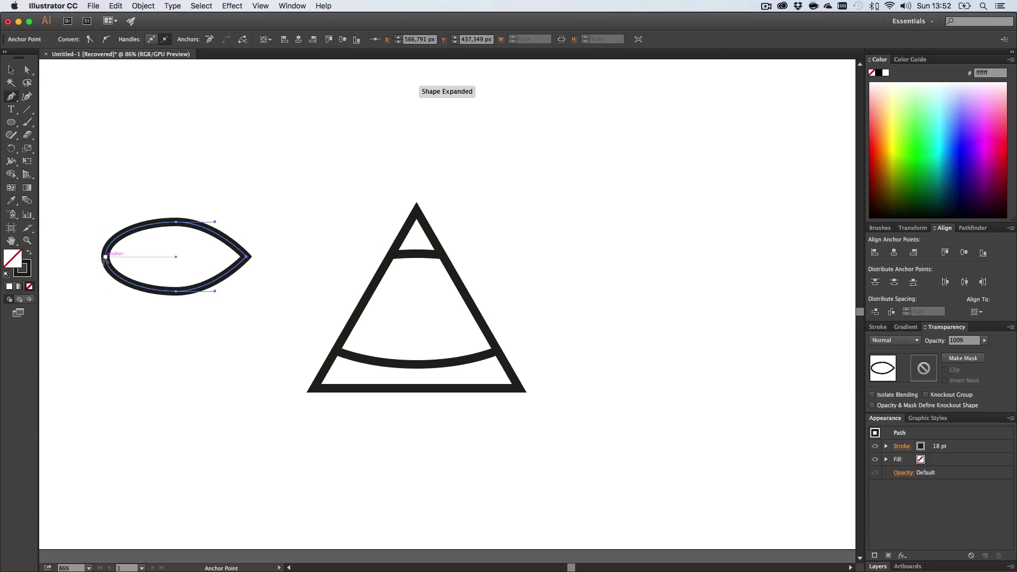
alt+click(104, 258)
Move the eye shape into the triangle and shrink it to fit between the bands
key(v)
click(154, 305)
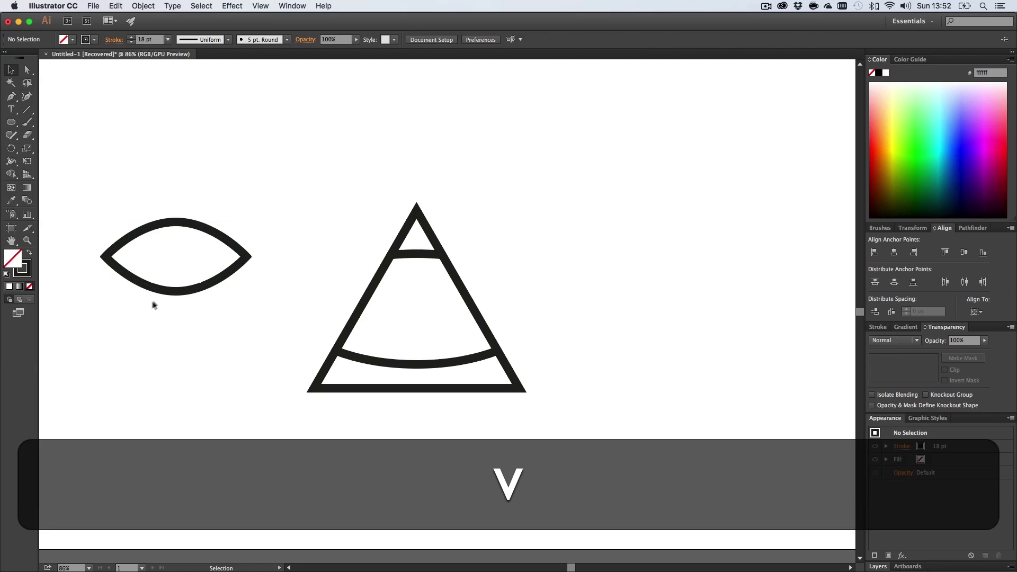
drag(165, 294, 406, 347)
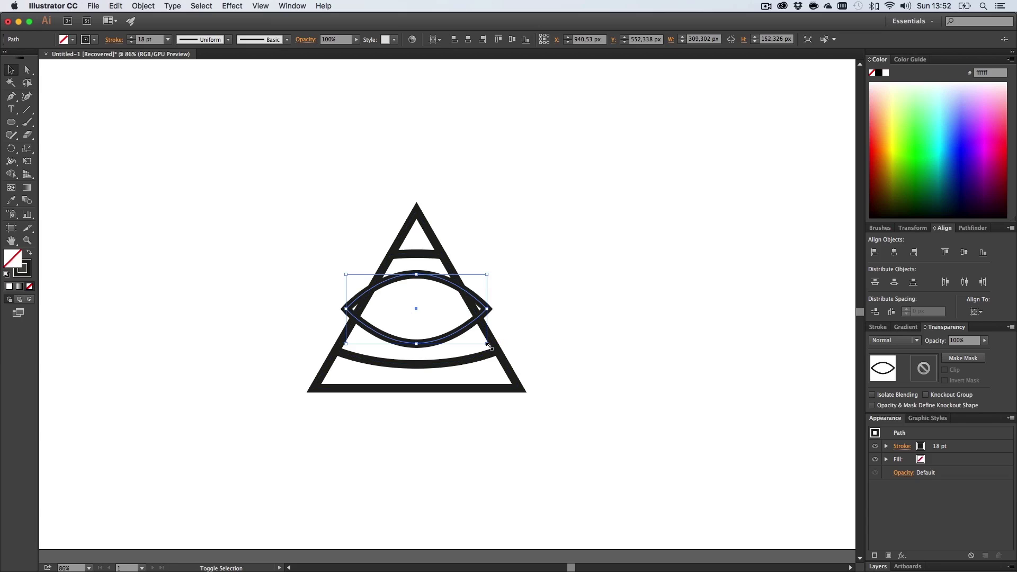
drag(488, 346, 455, 334)
click(550, 297)
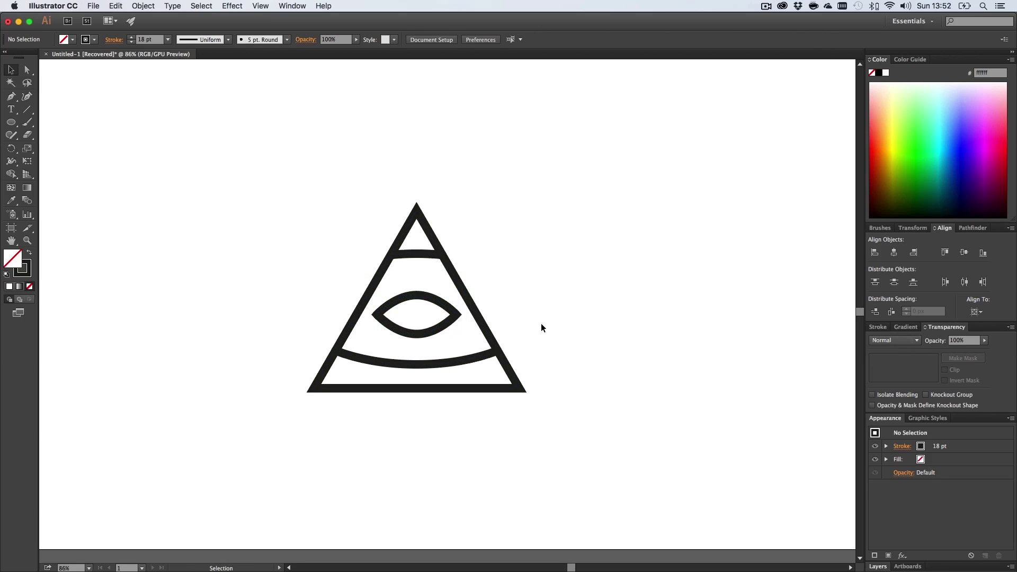
Select all the logo artwork and move it up and to the right
scroll(542, 323, down, 3)
scroll(539, 319, up, 4)
scroll(564, 458, down, 2)
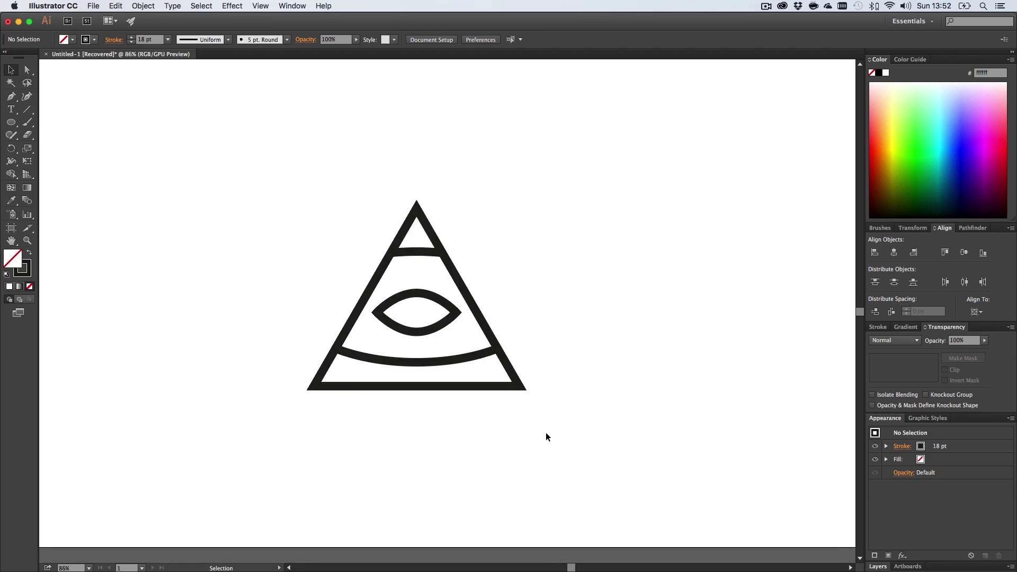
drag(550, 441, 347, 225)
drag(459, 273, 487, 238)
click(625, 281)
Zoom in to recentre the view, then move the whole logo down on the artboard
scroll(625, 283, up, 1)
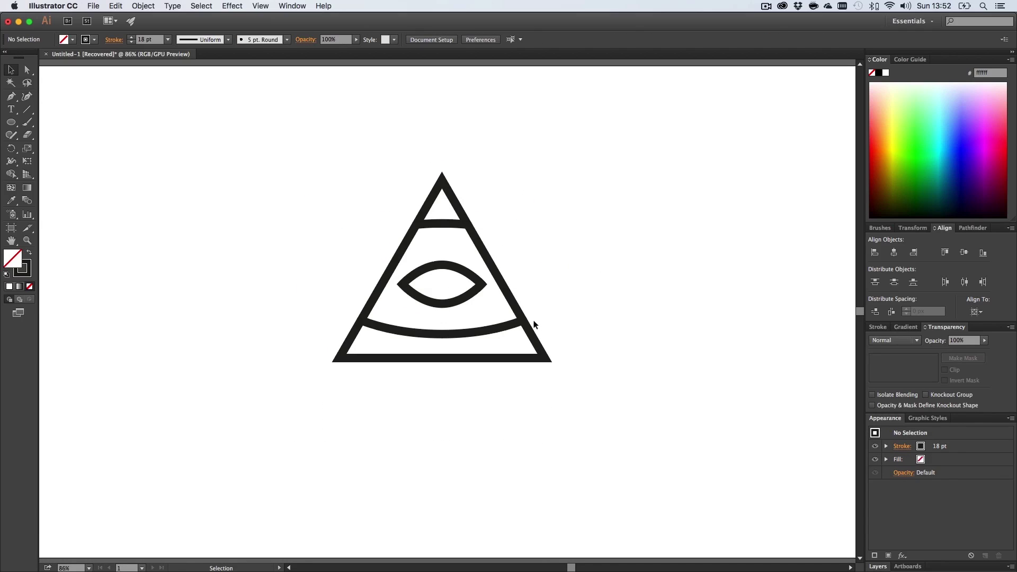
key(z)
drag(534, 324, 527, 304)
key(h)
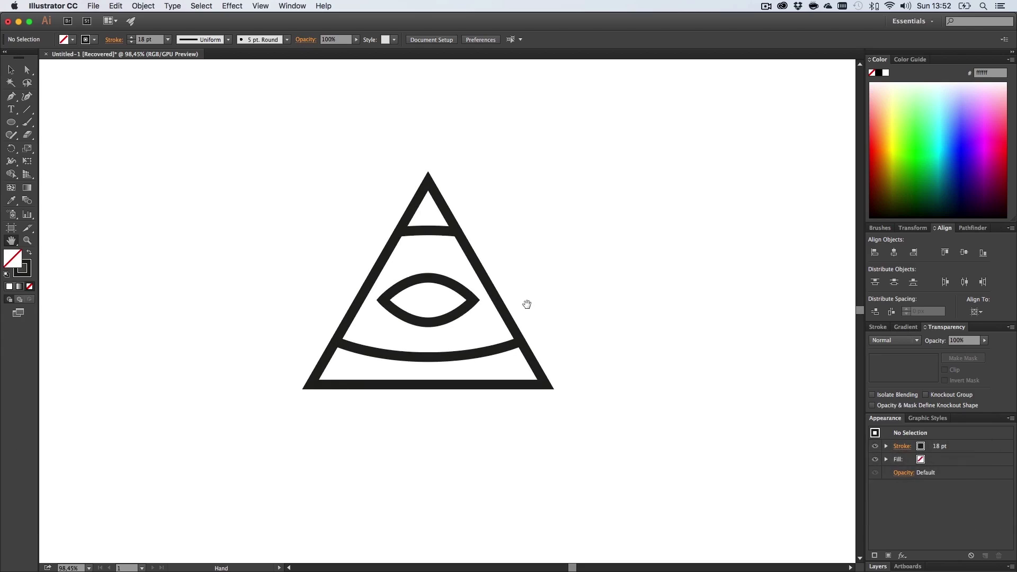
key(v)
drag(604, 451, 275, 164)
drag(467, 253, 471, 277)
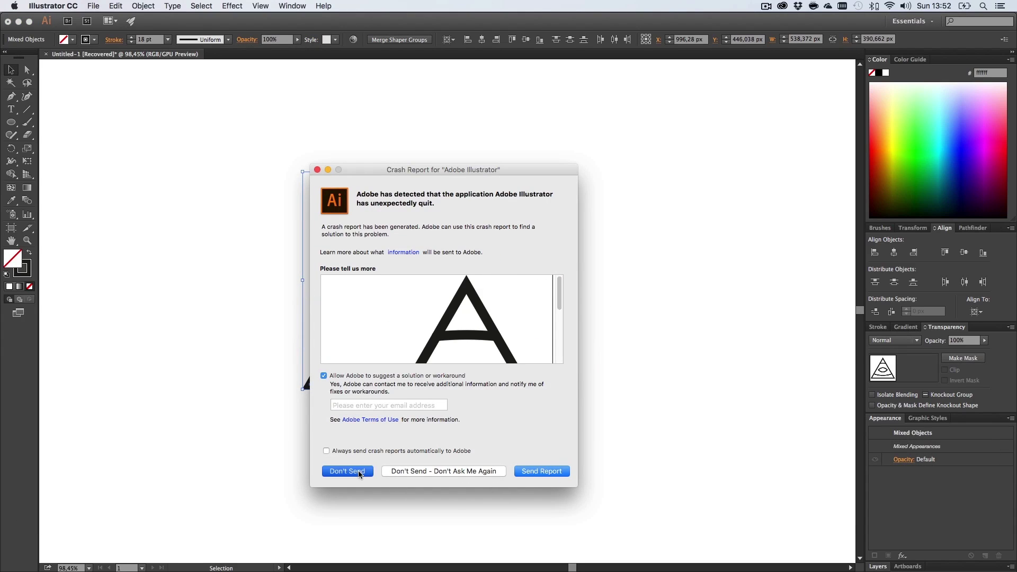
Dismiss the crash report without sending it and deselect the logo
click(359, 473)
click(550, 302)
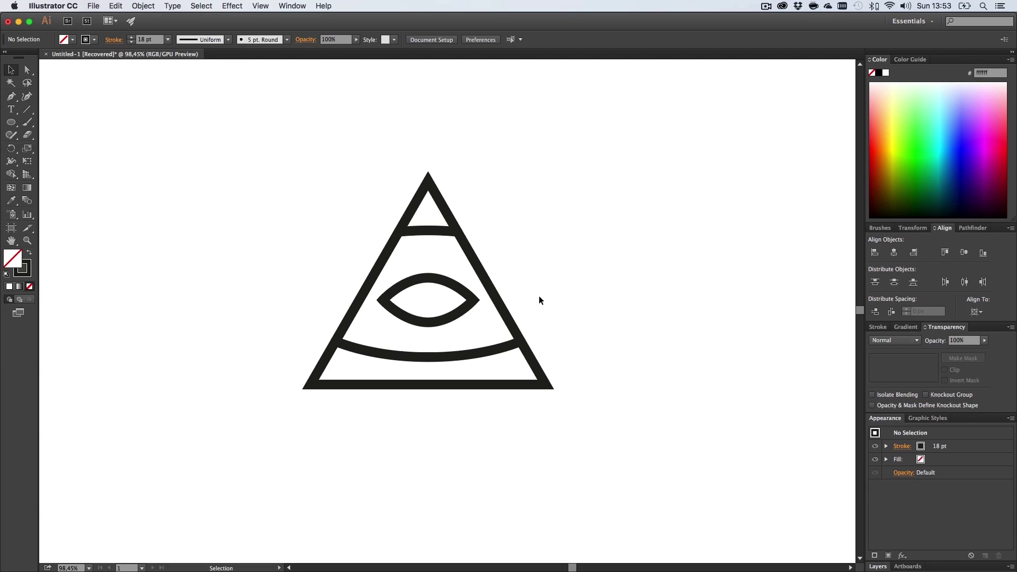
Select all the logo artwork, nudge it slightly right and down, then deselect
drag(223, 119, 608, 449)
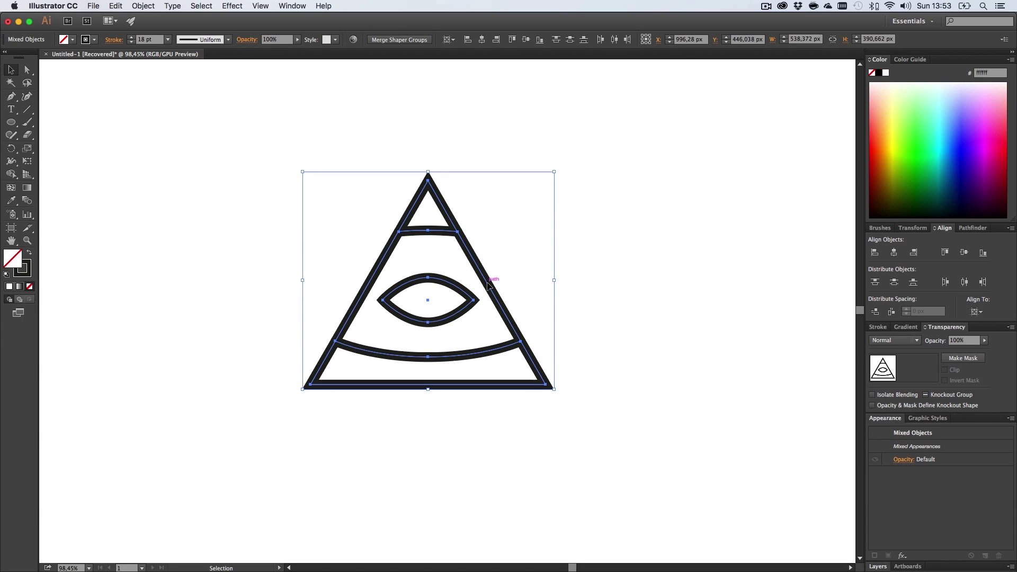
drag(490, 287, 503, 302)
click(634, 284)
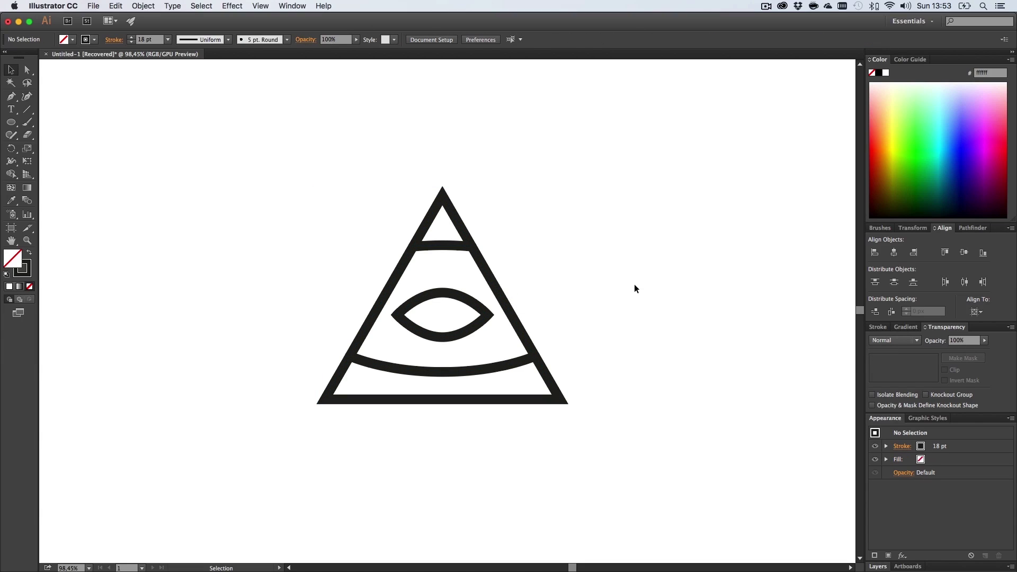